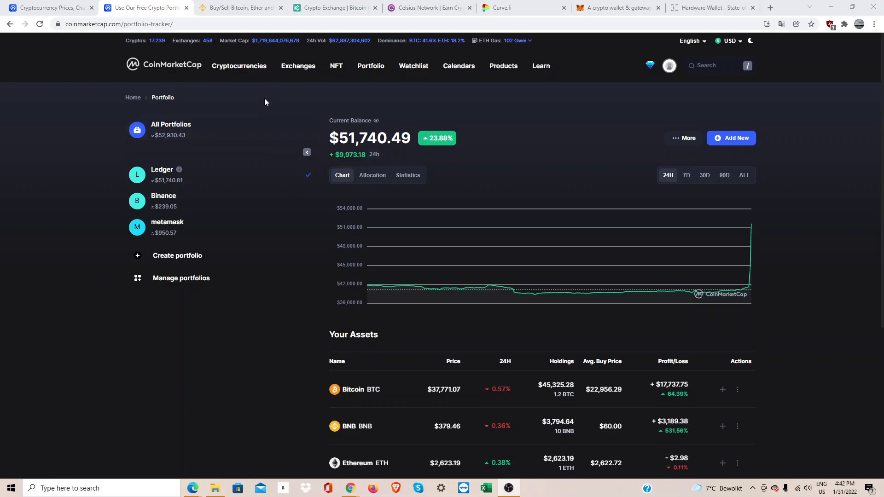
# - Look through the open Binance, KuCoin, Celsius, Curve, MetaMask and Ledger sites, dismissing Curve's wallet selection dialog
pyautogui.click(241, 3)
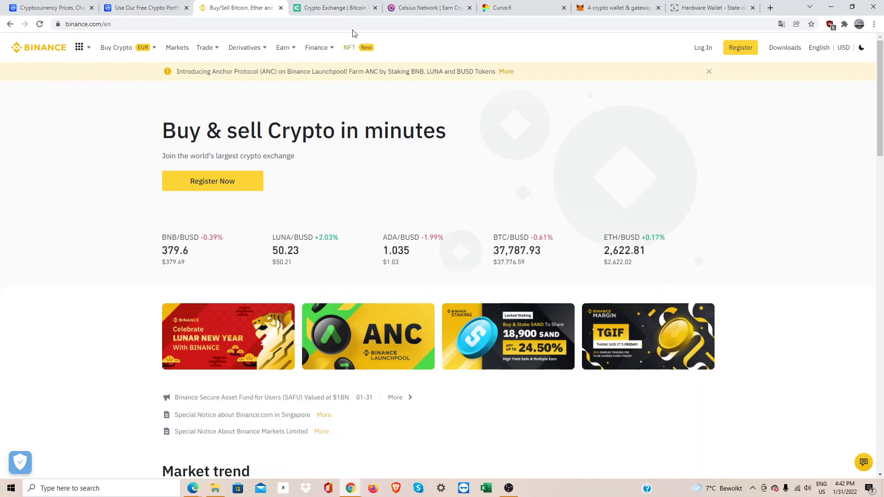
pyautogui.click(341, 8)
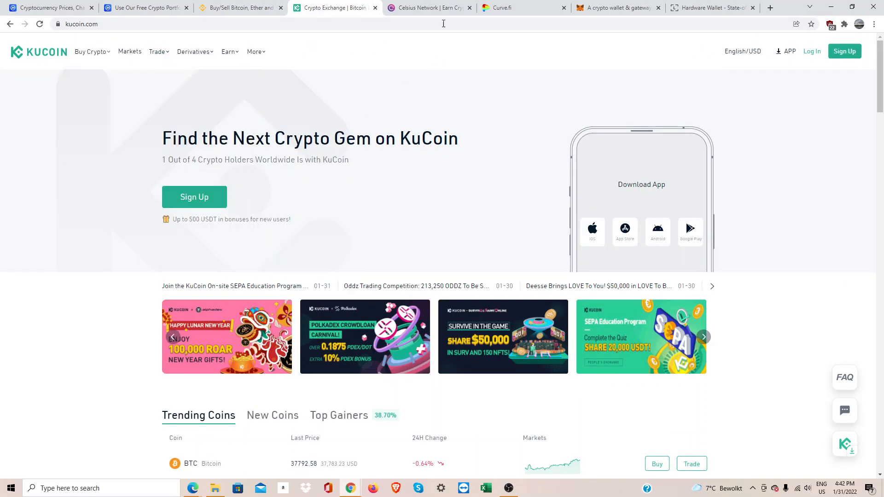
pyautogui.click(443, 8)
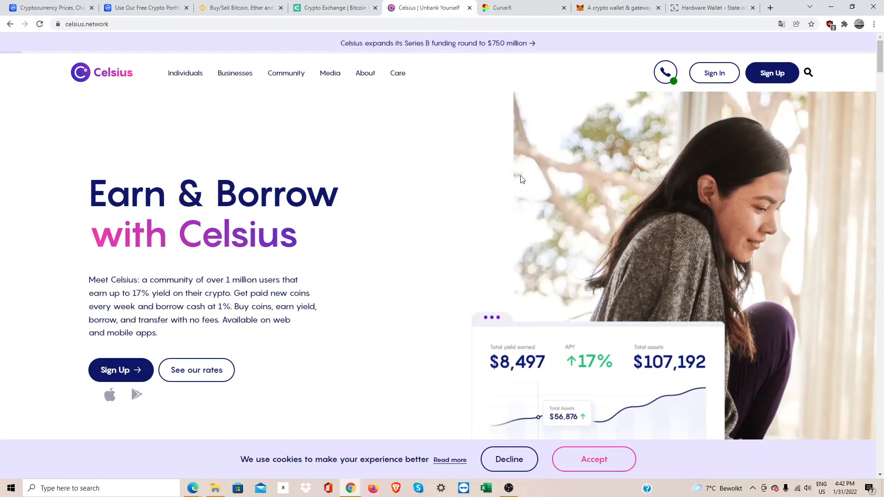
pyautogui.click(503, 5)
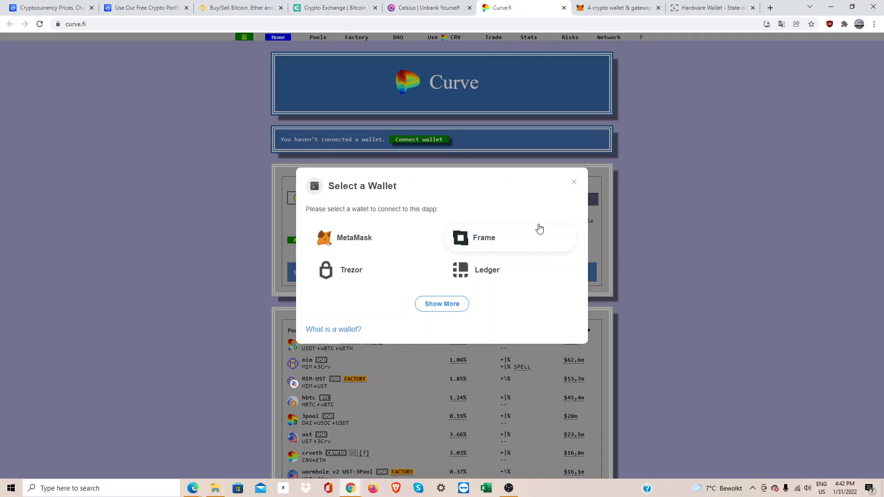
pyautogui.click(573, 182)
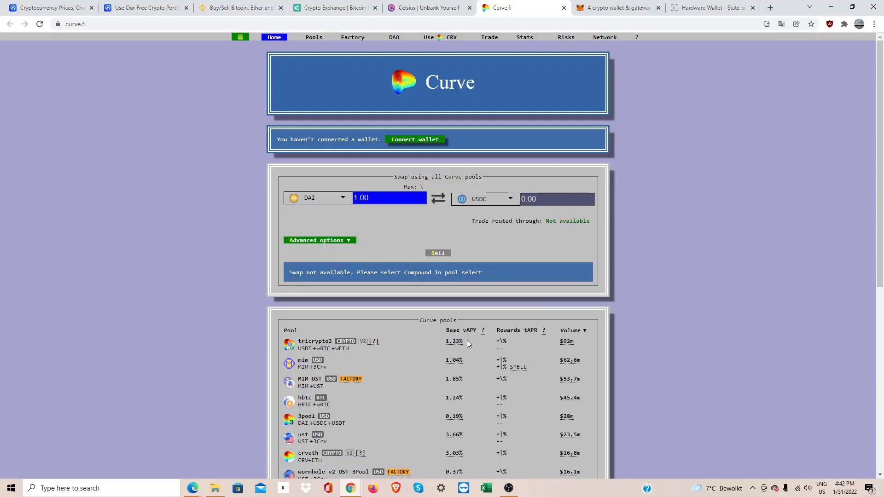
pyautogui.click(609, 8)
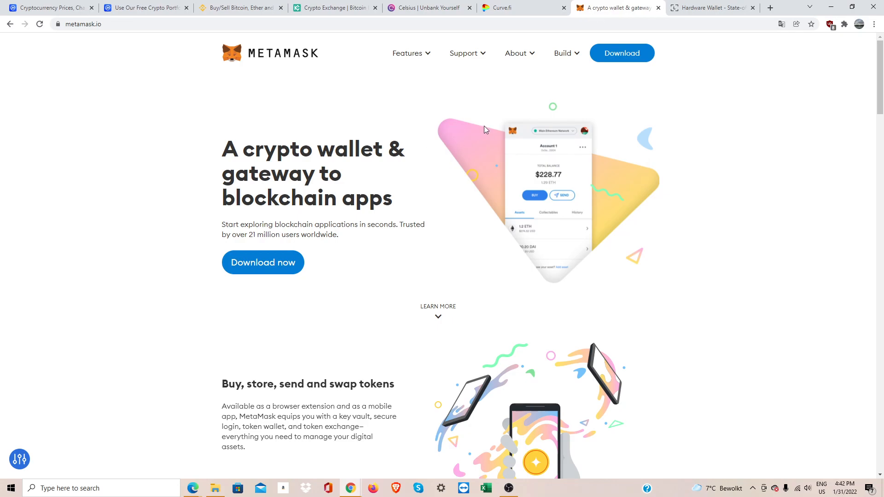
pyautogui.click(695, 9)
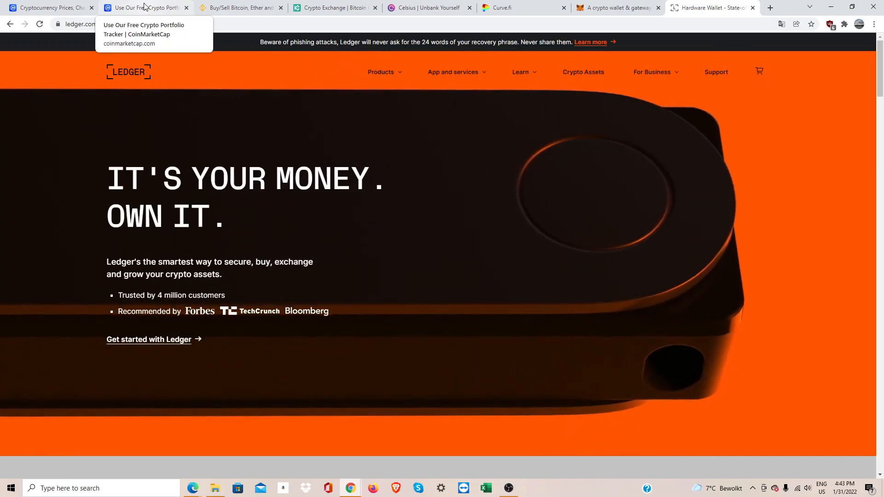
# - Return to the CoinMarketCap portfolio tracker and examine the Ledger portfolio's balance and asset list
pyautogui.click(144, 6)
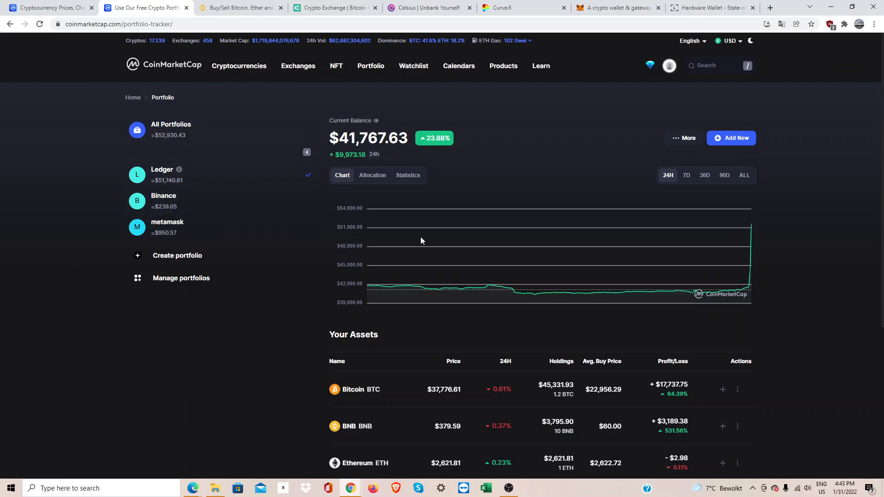
pyautogui.scroll(-2, 813, 295)
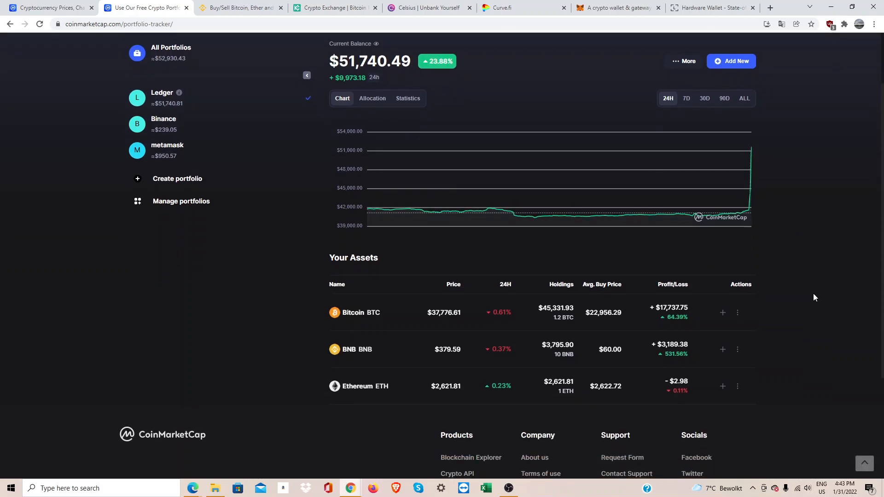
pyautogui.scroll(2, 813, 294)
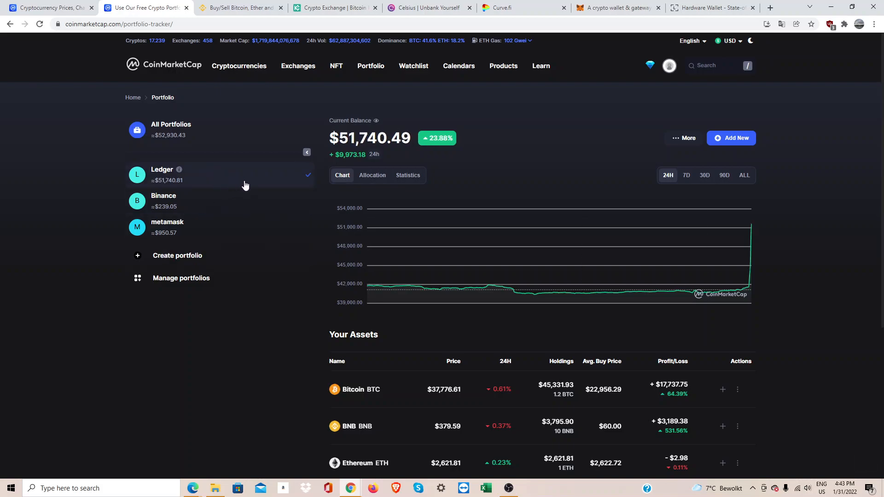
pyautogui.scroll(-2, 299, 255)
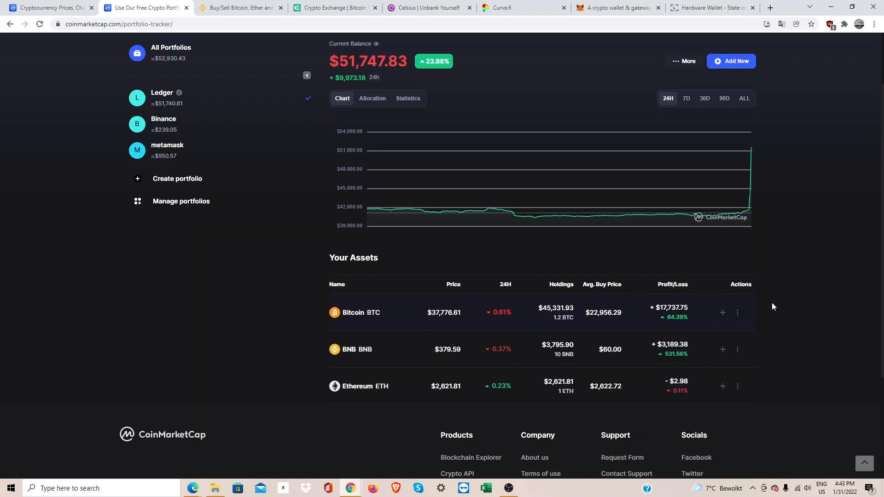
pyautogui.scroll(2, 772, 303)
# - View the Ledger portfolio's chart for the ALL period, followed by its allocation and statistics
pyautogui.click(745, 176)
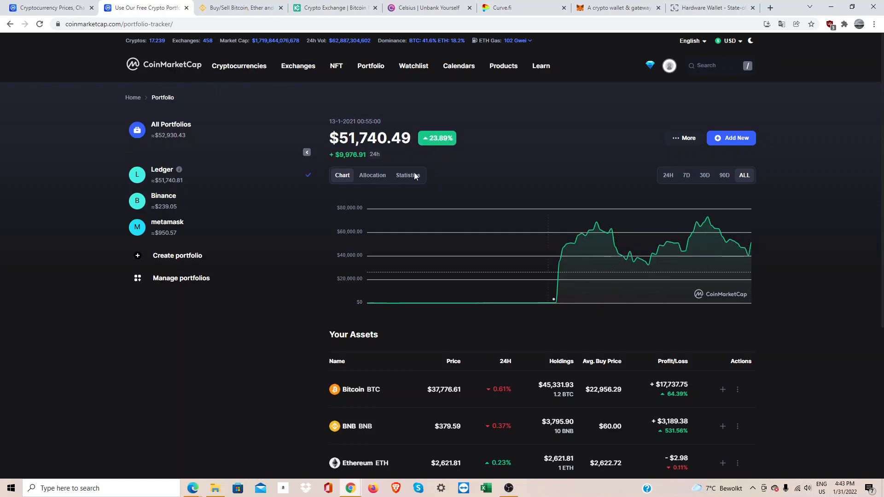
pyautogui.click(372, 179)
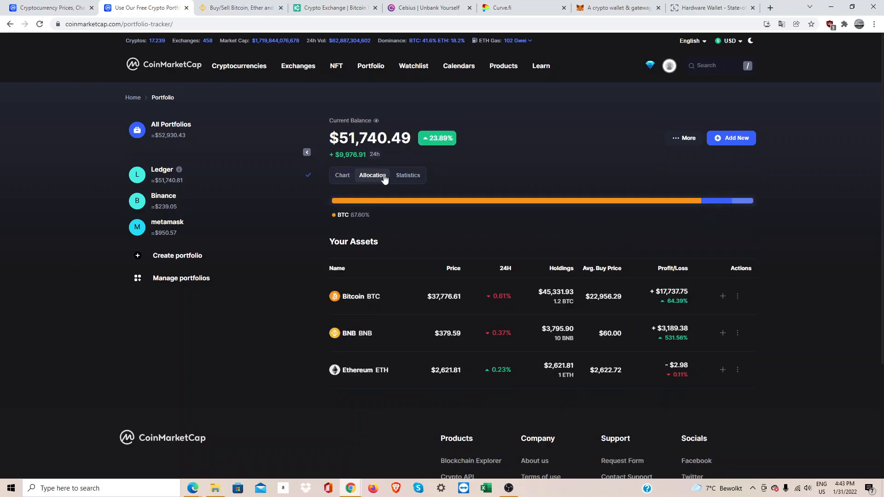
pyautogui.click(403, 177)
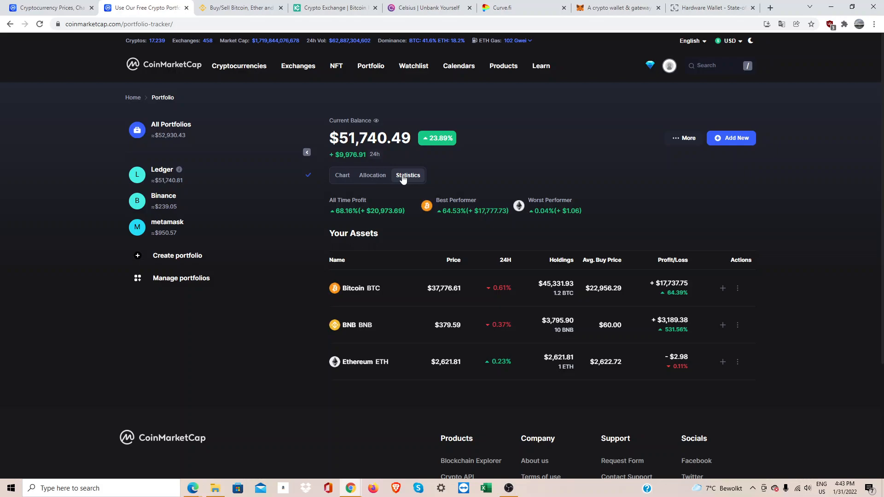
# - Open the Binance portfolio and examine the edit and remove options available when managing the portfolios
pyautogui.click(197, 204)
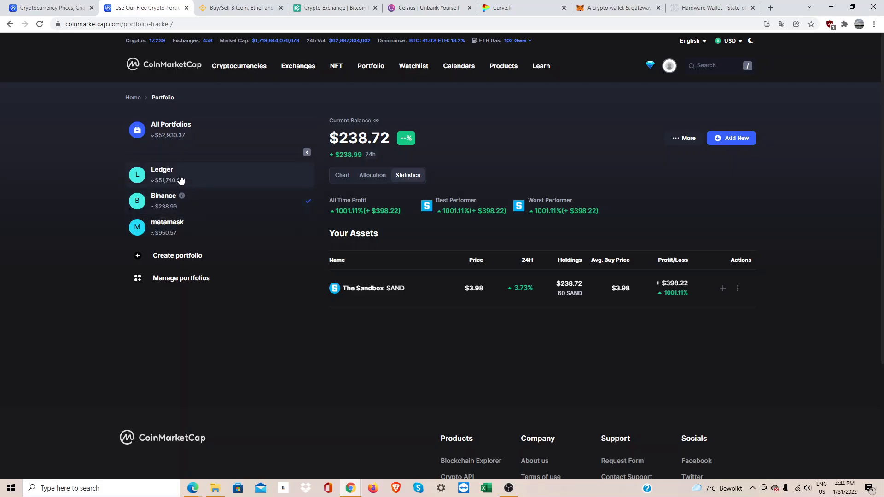
pyautogui.click(210, 281)
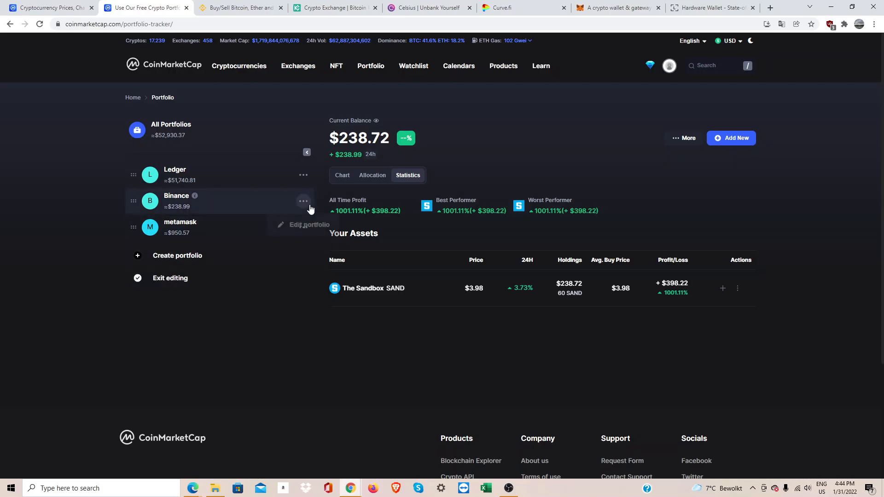
pyautogui.moveTo(310, 230)
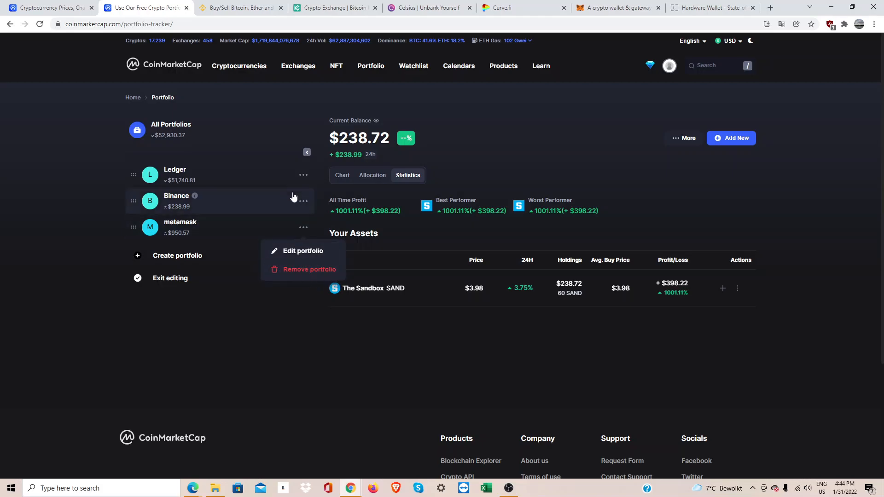
pyautogui.moveTo(303, 179)
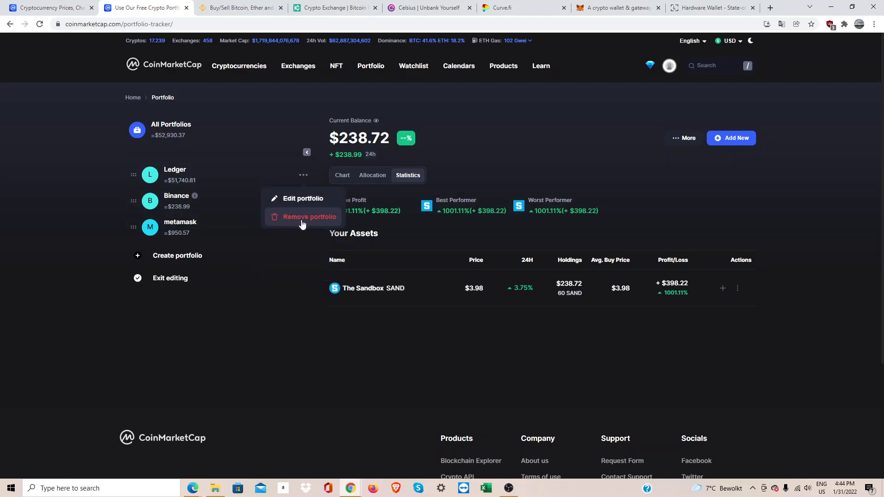
pyautogui.moveTo(305, 202)
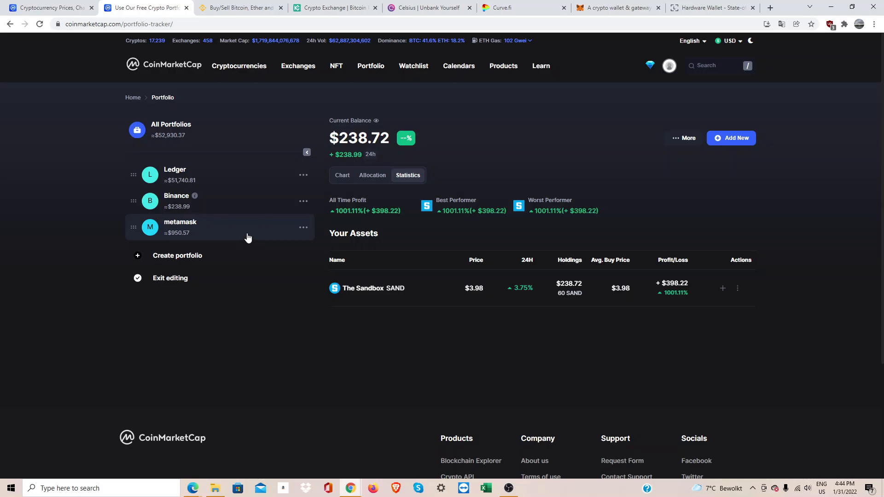
# - Create a new portfolio named Kucoin, reload the page and open that portfolio
pyautogui.click(199, 259)
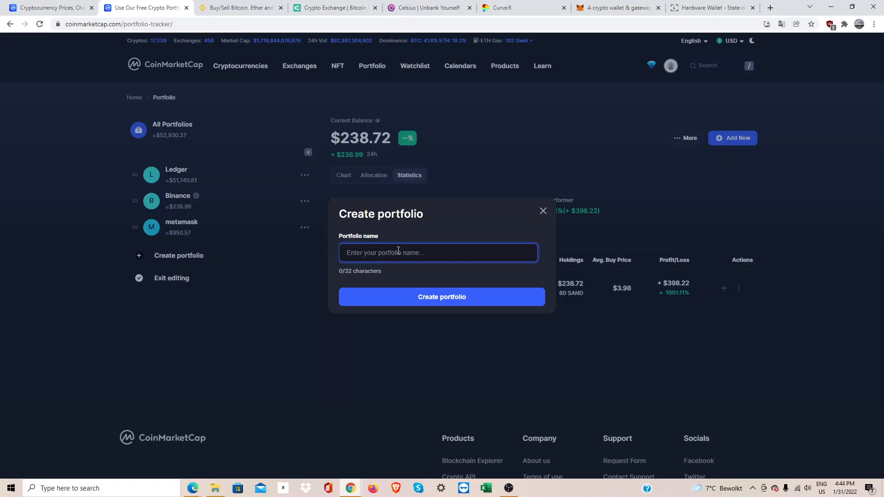
pyautogui.write('Kucoin')
pyautogui.click(438, 299)
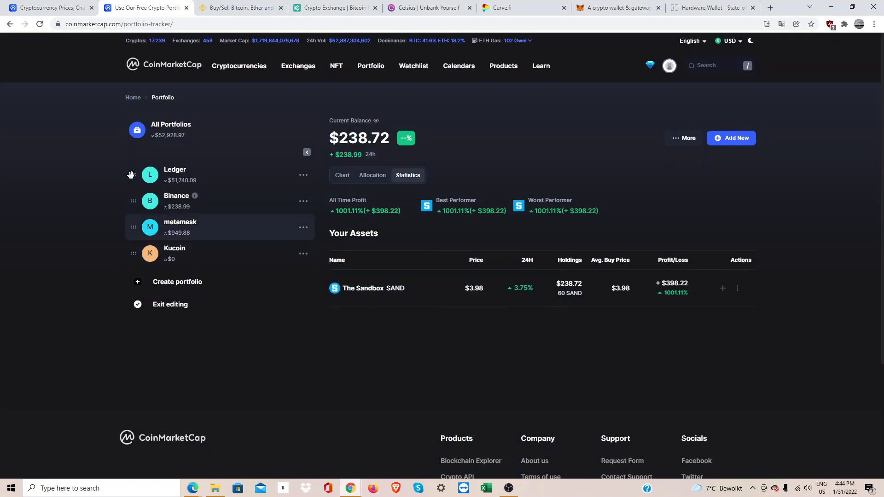
pyautogui.click(39, 25)
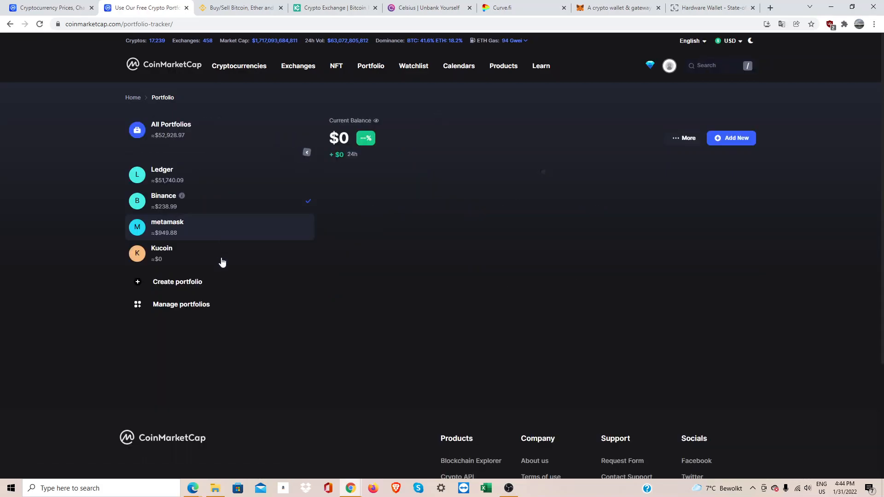
pyautogui.click(221, 261)
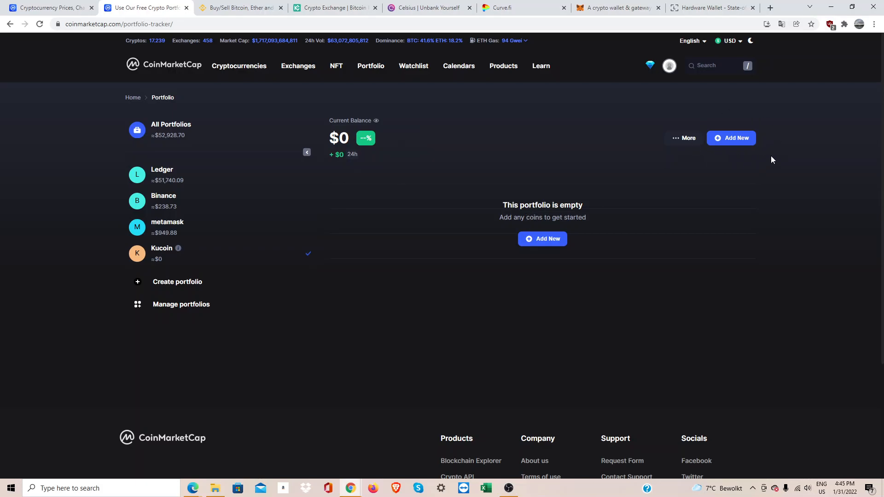
# - Start a Bitcoin (BTC) buy transaction in the Kucoin portfolio with quantity 1 and a price per coin of $20000
pyautogui.click(737, 146)
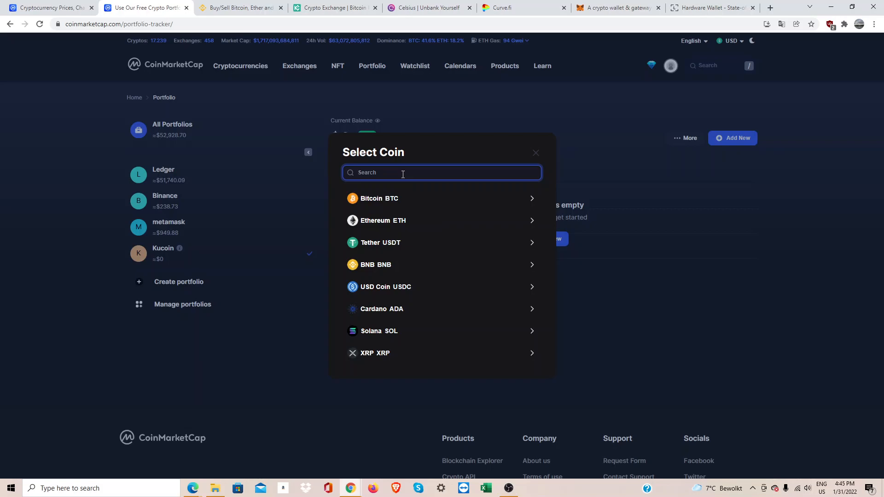
pyautogui.write('btc')
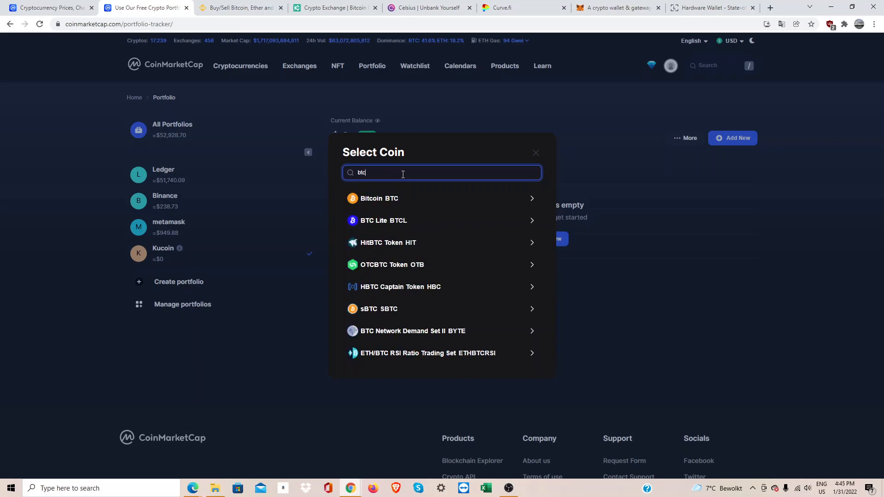
pyautogui.click(405, 199)
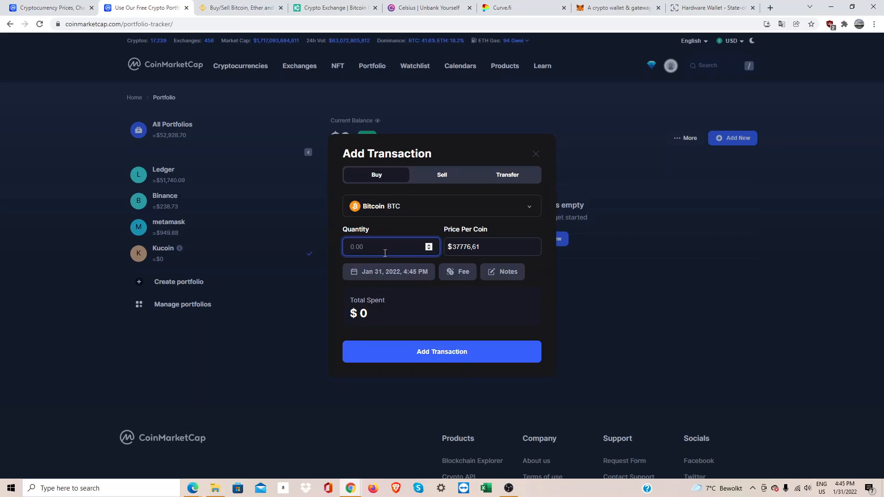
pyautogui.write('1')
pyautogui.moveTo(481, 247); pyautogui.dragTo(452, 248)
pyautogui.write('20000')
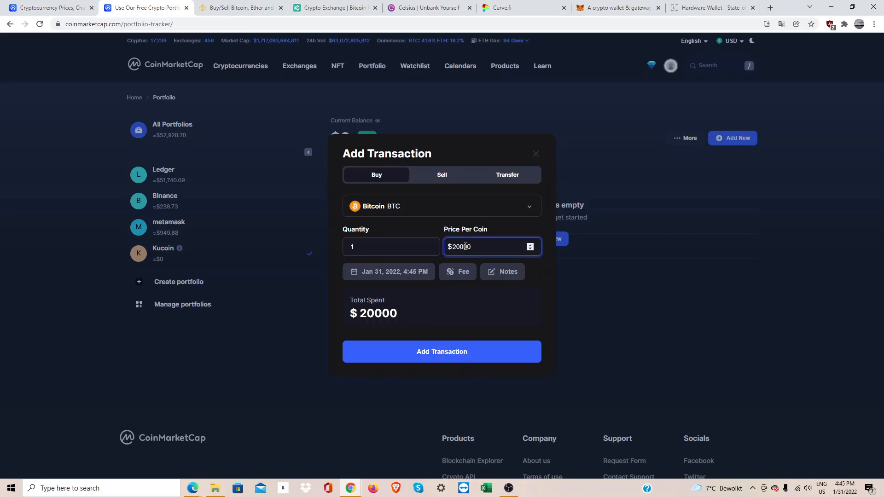
# - Set the Bitcoin transaction's date to January 1, 2021
pyautogui.click(394, 272)
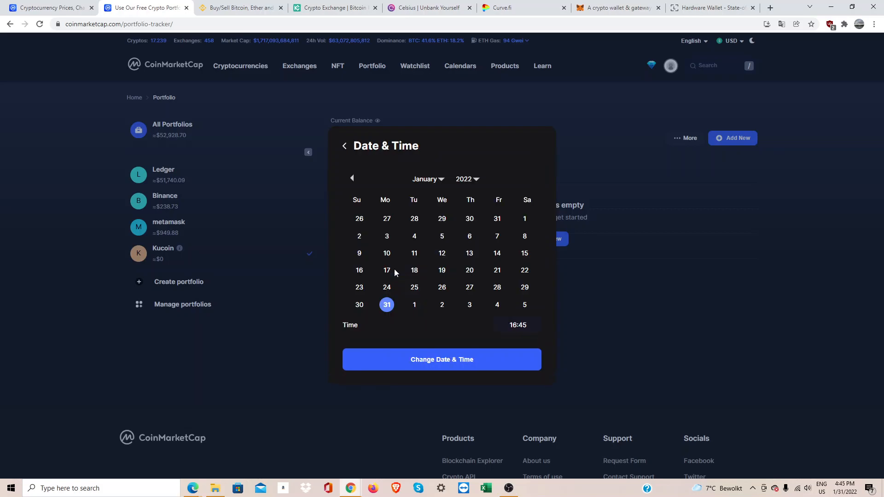
pyautogui.click(472, 182)
pyautogui.click(457, 203)
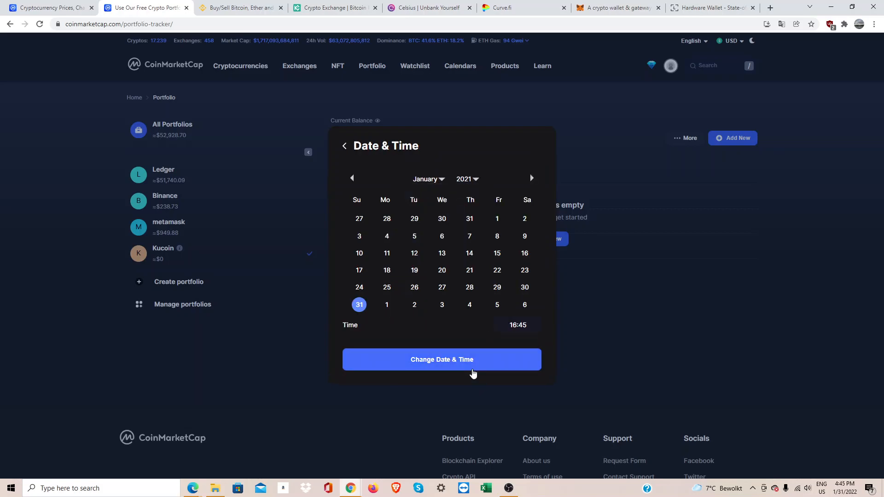
pyautogui.click(494, 221)
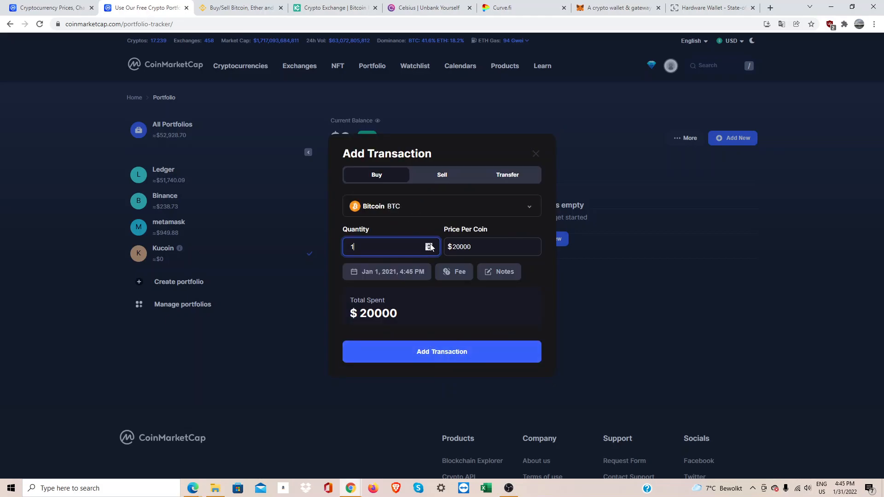
# - Add a fee of $5 to the Bitcoin transaction
pyautogui.click(458, 273)
pyautogui.click(445, 252)
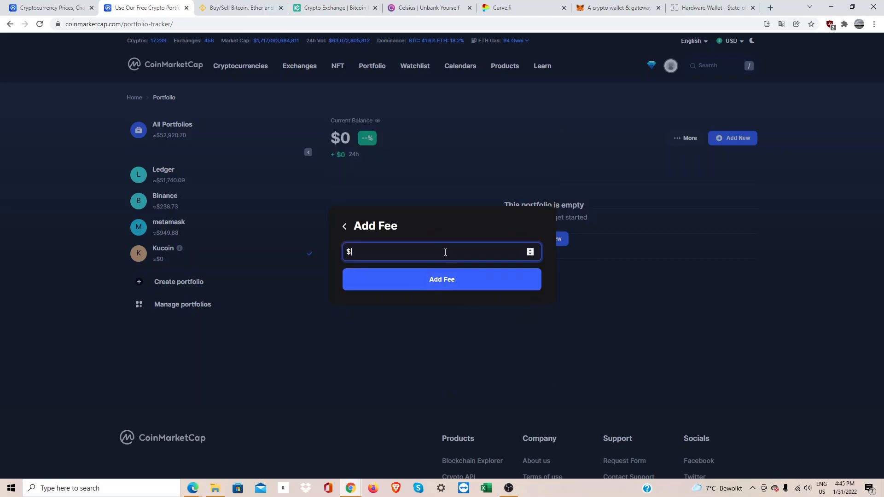
pyautogui.write('5')
pyautogui.click(442, 279)
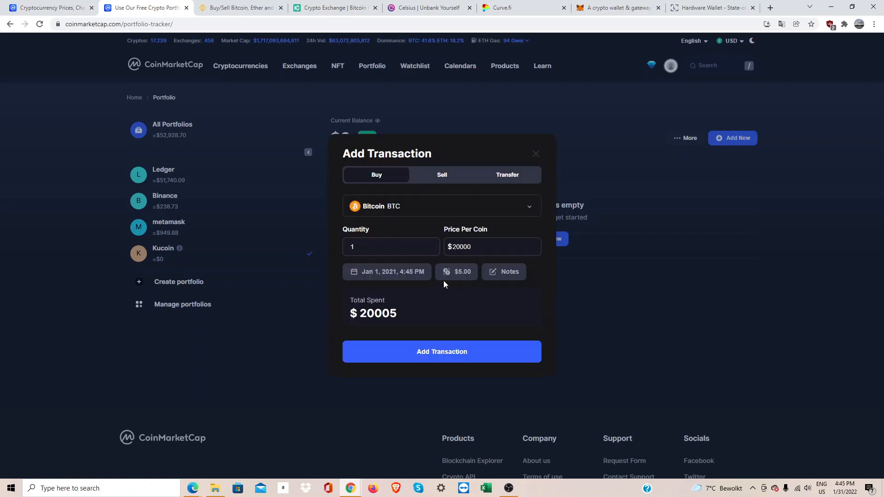
# - Add the note "Buy the dip" to the Bitcoin purchase and submit the transaction
pyautogui.click(490, 274)
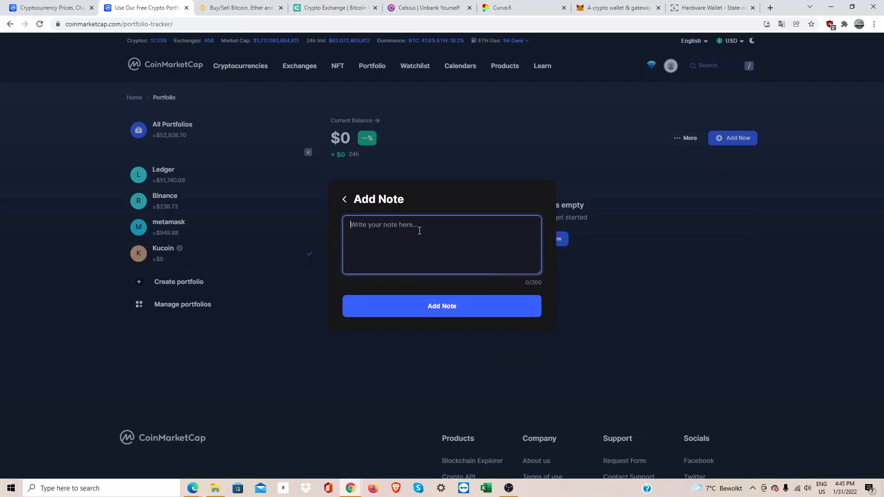
pyautogui.write('Buy the dip')
pyautogui.click(460, 305)
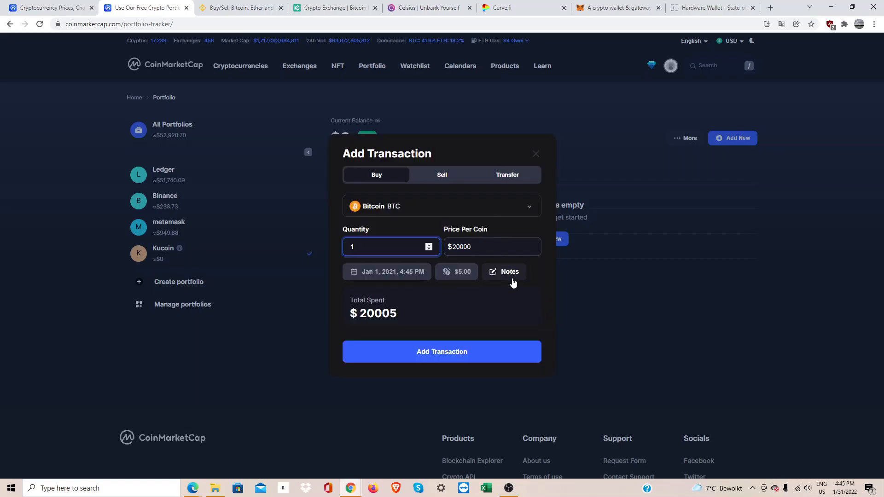
pyautogui.click(505, 353)
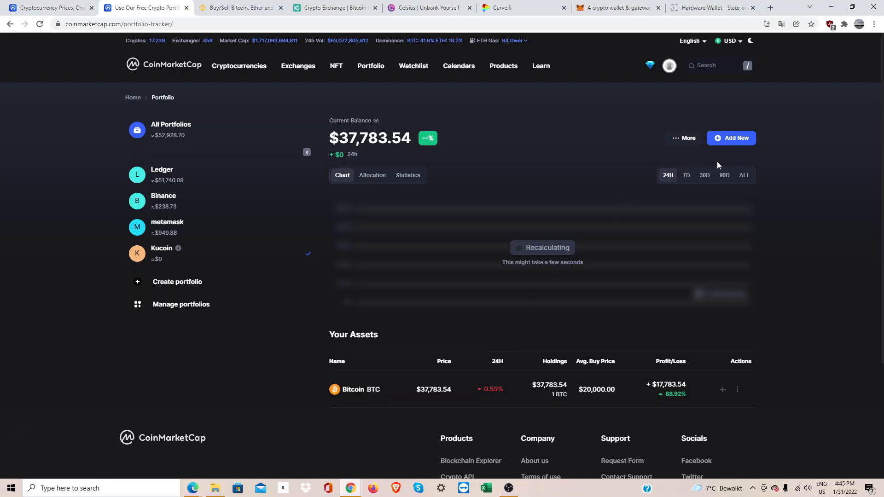
# - Record a purchase of 1000 Cardano (ADA) at the suggested price, including a fee, in the Kucoin portfolio
pyautogui.click(743, 141)
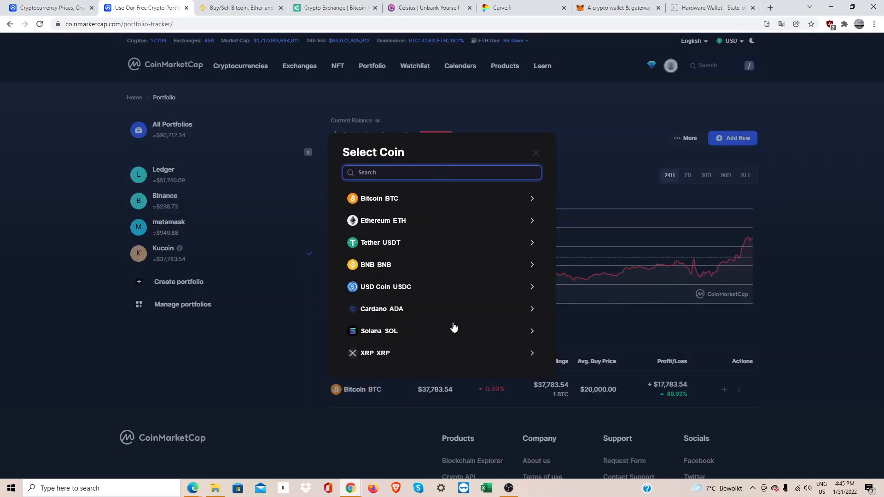
pyautogui.click(446, 311)
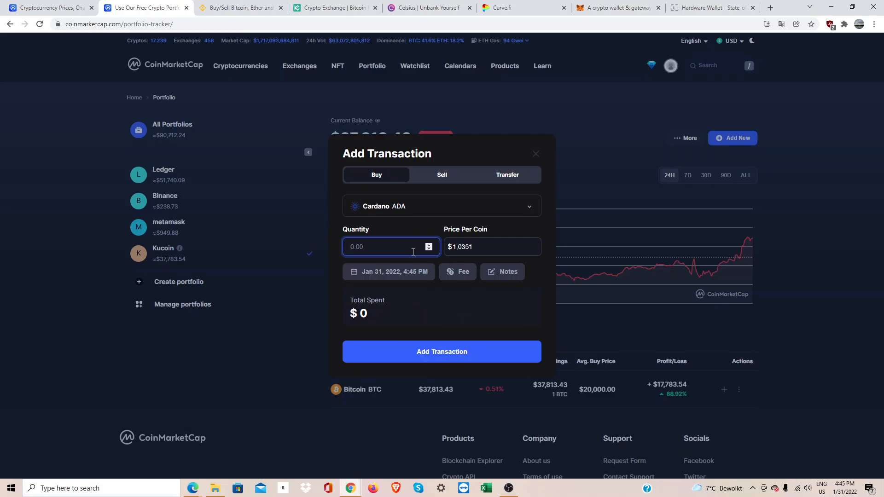
pyautogui.write('1000')
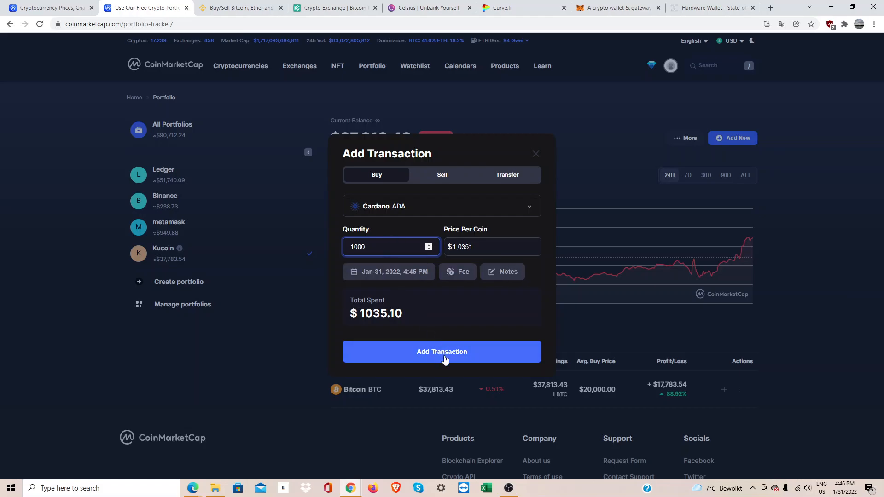
pyautogui.click(467, 272)
pyautogui.click(448, 258)
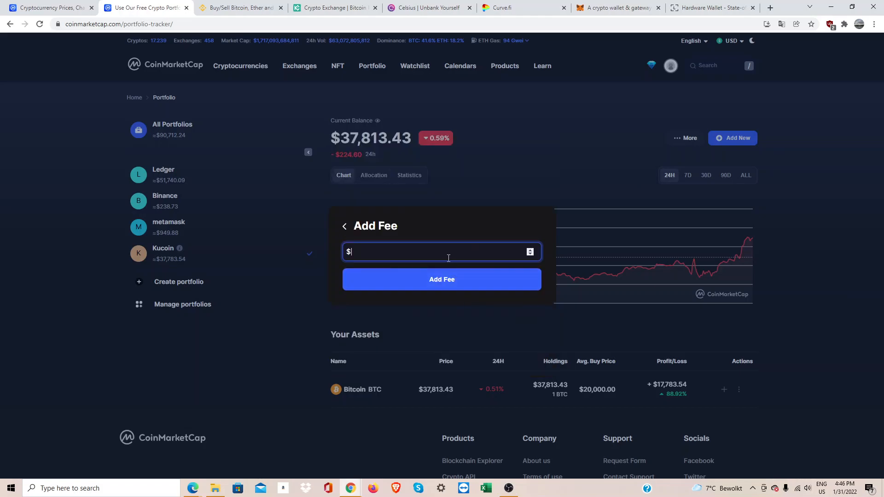
pyautogui.click(467, 279)
pyautogui.click(474, 351)
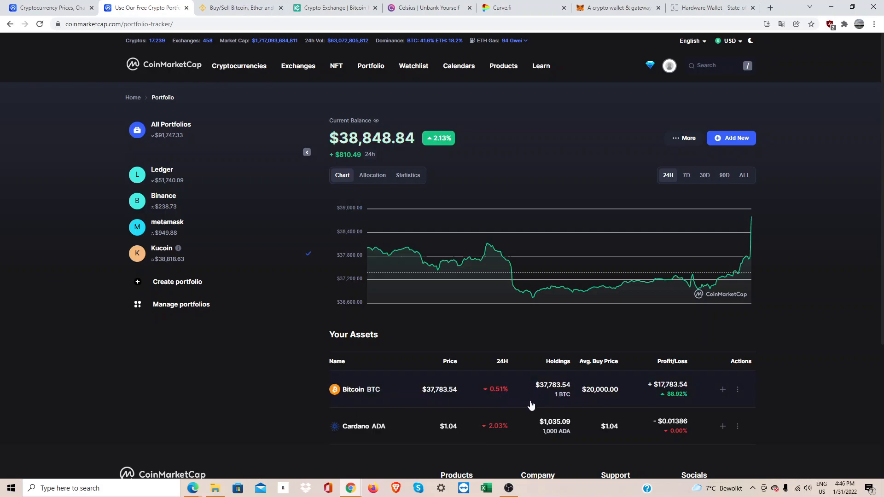
# - Open the transaction list of the Bitcoin asset in the Kucoin portfolio
pyautogui.click(723, 390)
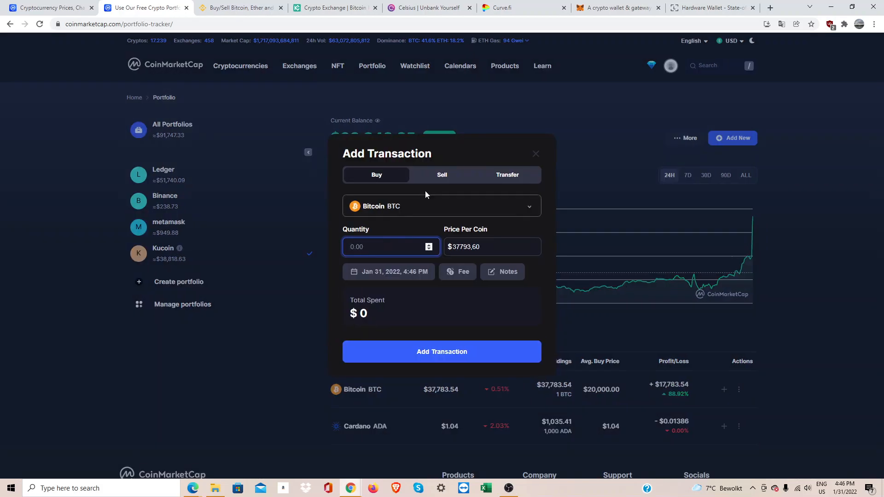
pyautogui.click(540, 154)
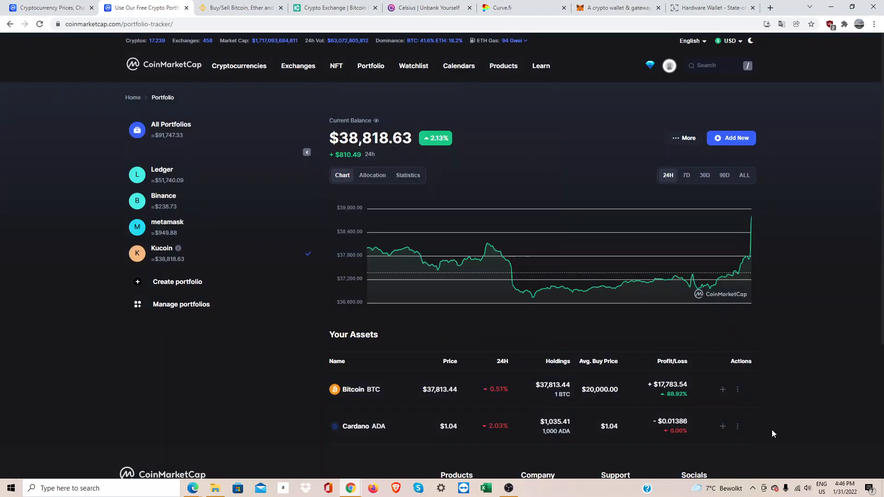
pyautogui.click(739, 389)
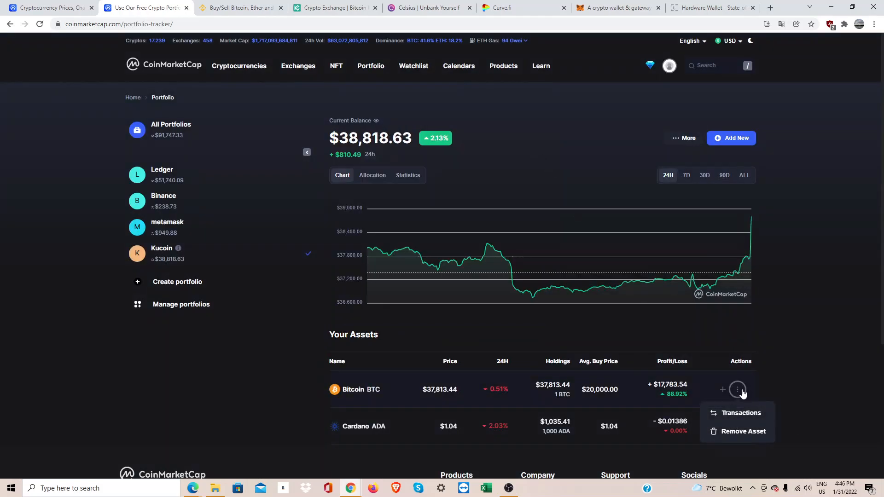
pyautogui.click(745, 414)
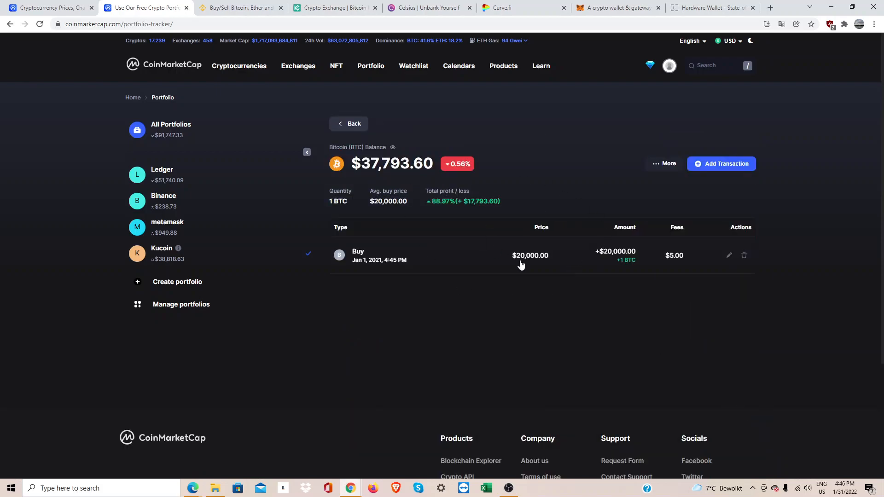
# - Add a Bitcoin buy transaction with quantity 0.25 at the suggested price per coin
pyautogui.click(744, 165)
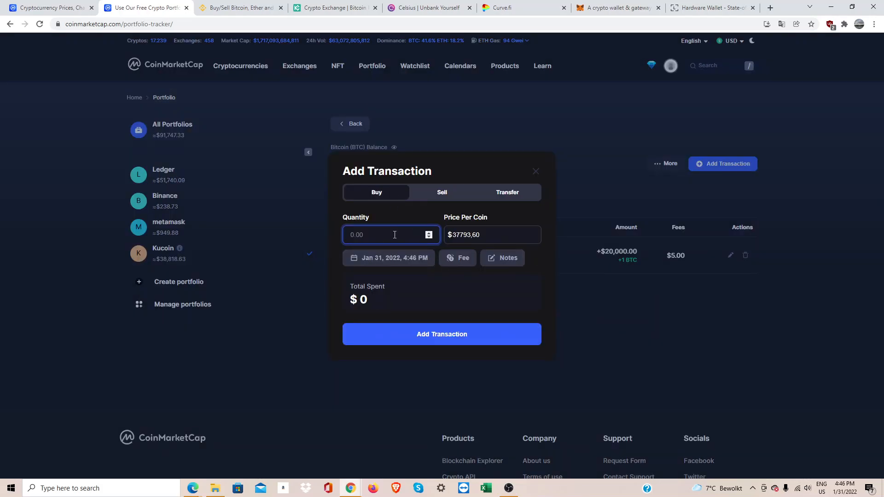
pyautogui.write('0.25')
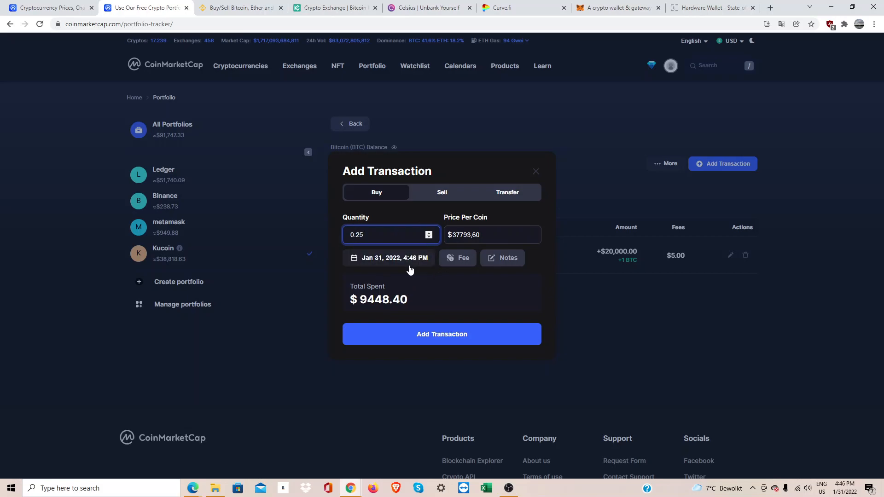
pyautogui.click(461, 335)
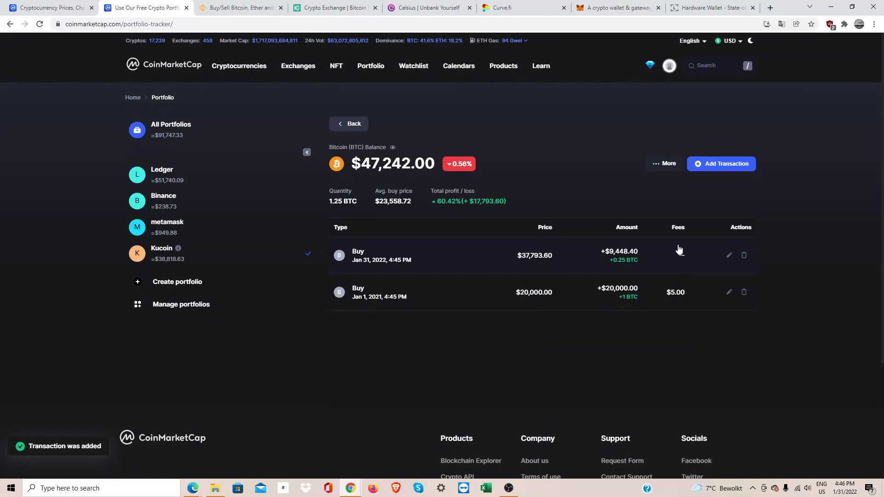
# - Try to edit the 0.25 BTC purchase by adding a $5 fee and the note "Dollar cost averaging"
pyautogui.click(729, 256)
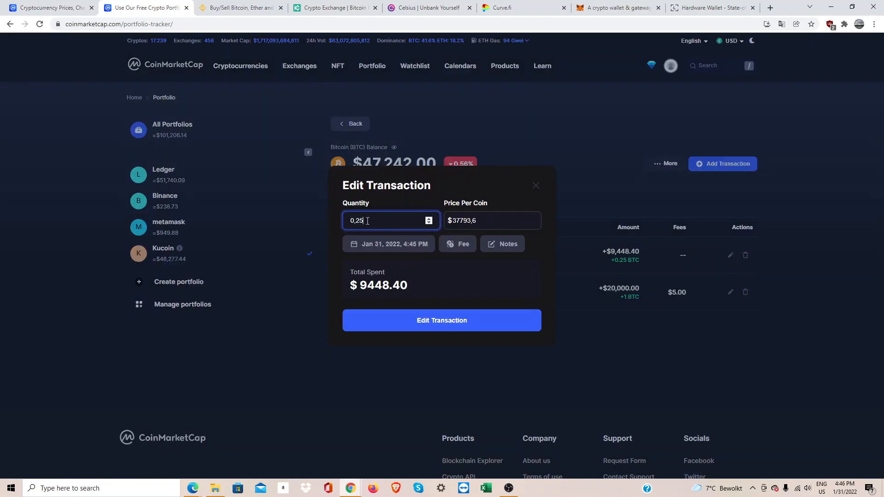
pyautogui.click(451, 245)
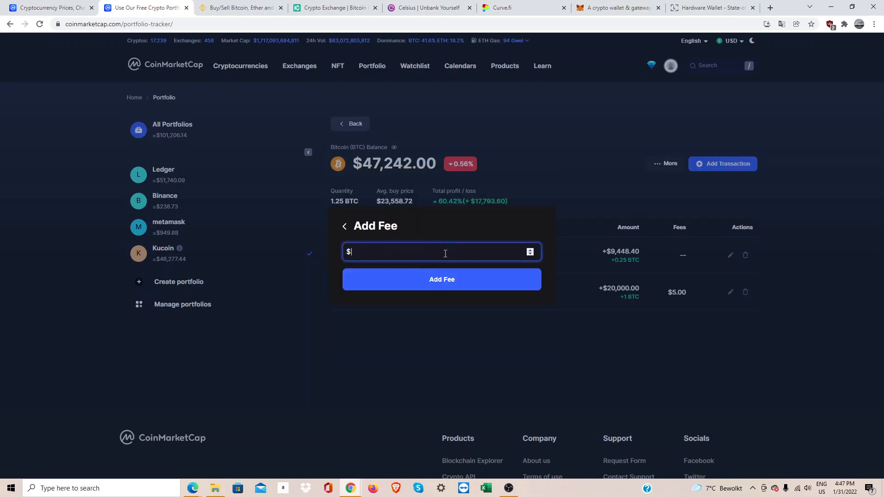
pyautogui.click(461, 280)
pyautogui.click(501, 251)
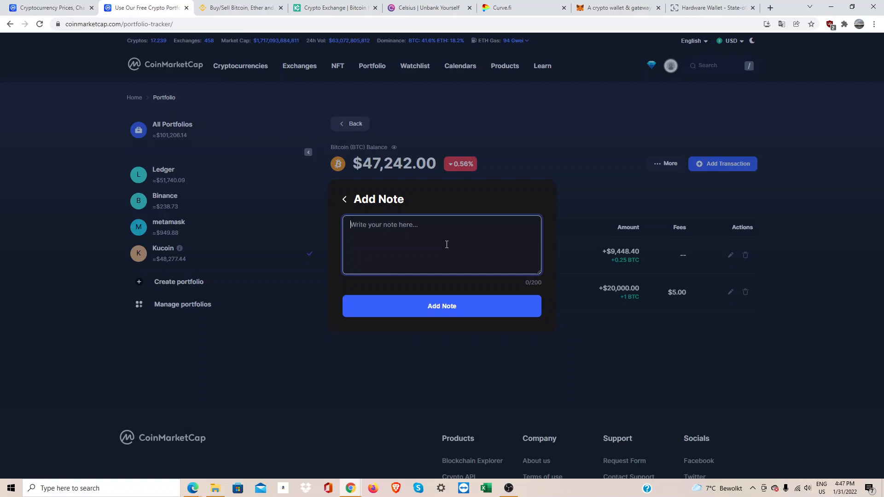
pyautogui.write('Dollar cost averaging')
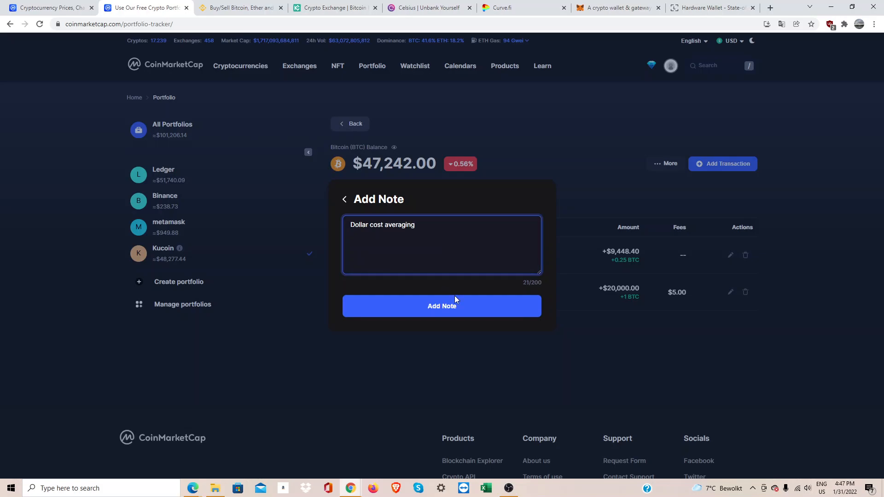
pyautogui.click(465, 304)
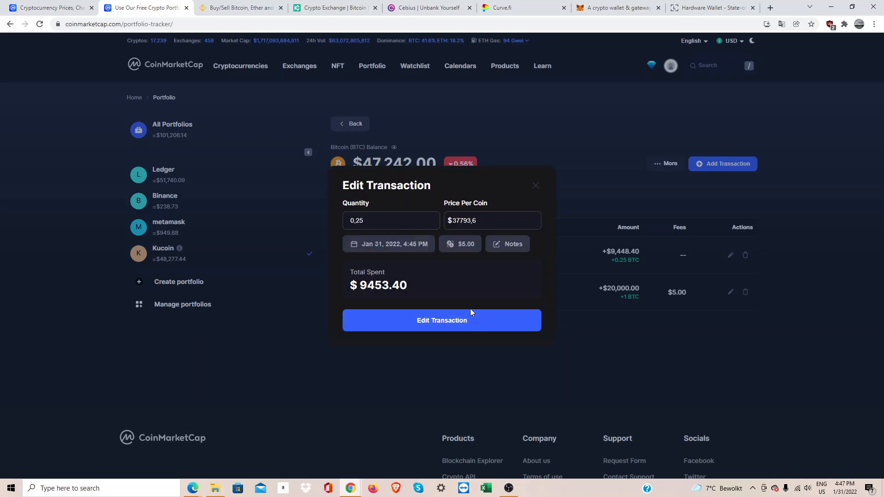
pyautogui.click(536, 189)
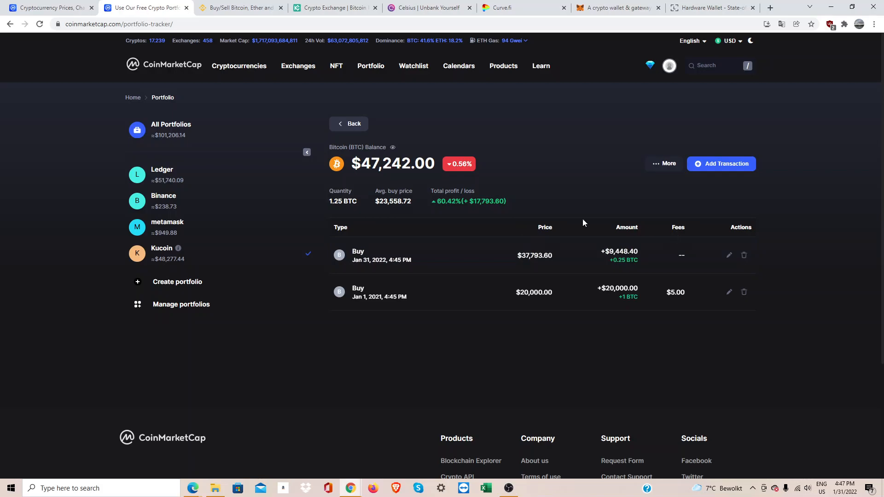
# - Reload the portfolio page, reopen the Bitcoin transactions and add a $5 fee to the 0.25 BTC purchase
pyautogui.click(39, 25)
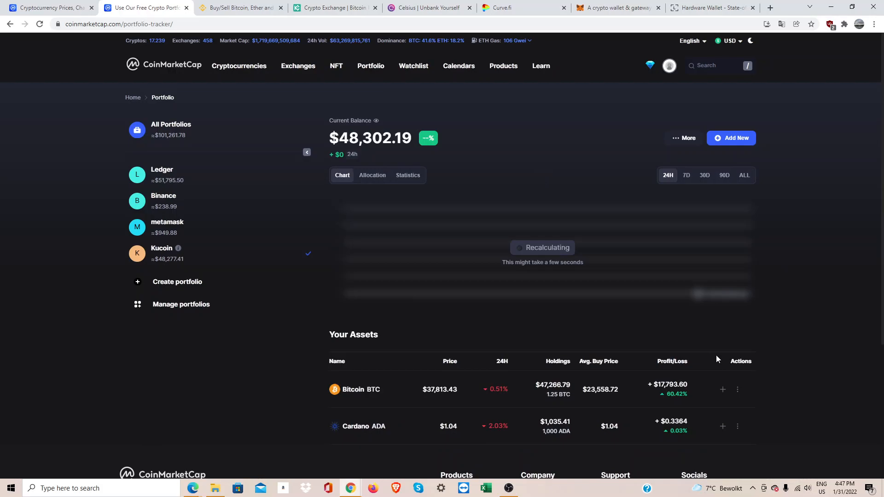
pyautogui.click(739, 390)
pyautogui.click(742, 412)
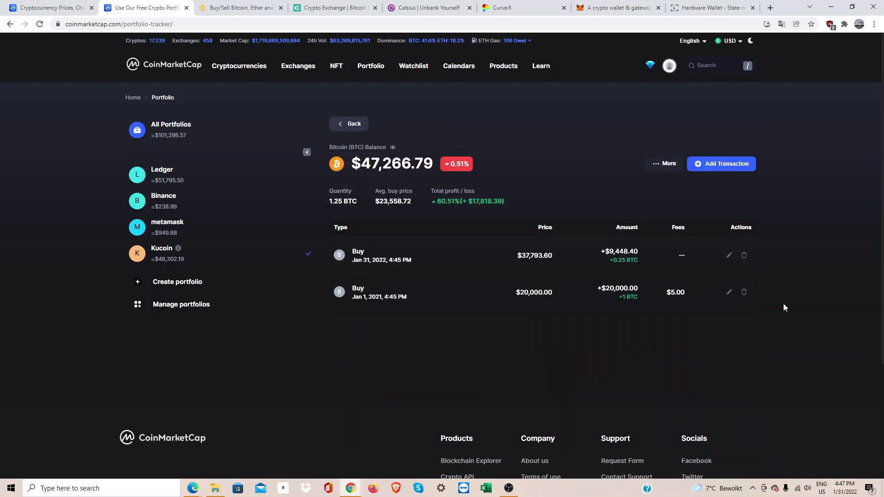
pyautogui.click(729, 255)
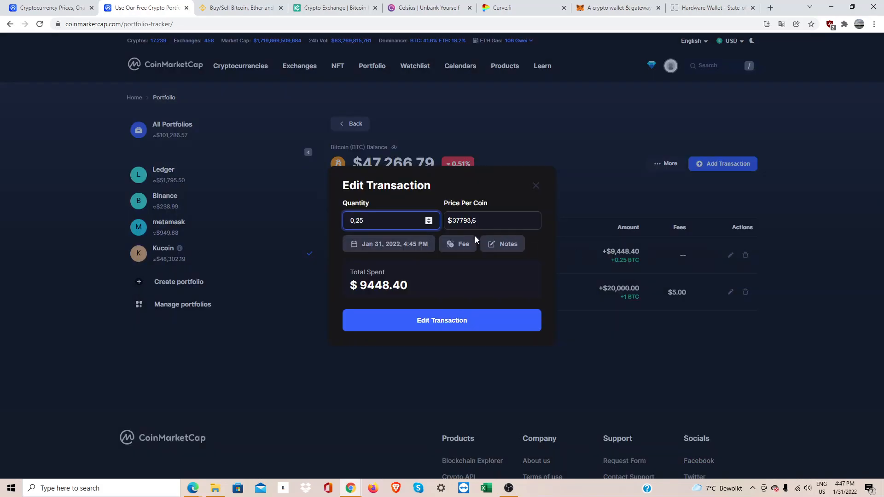
pyautogui.click(458, 245)
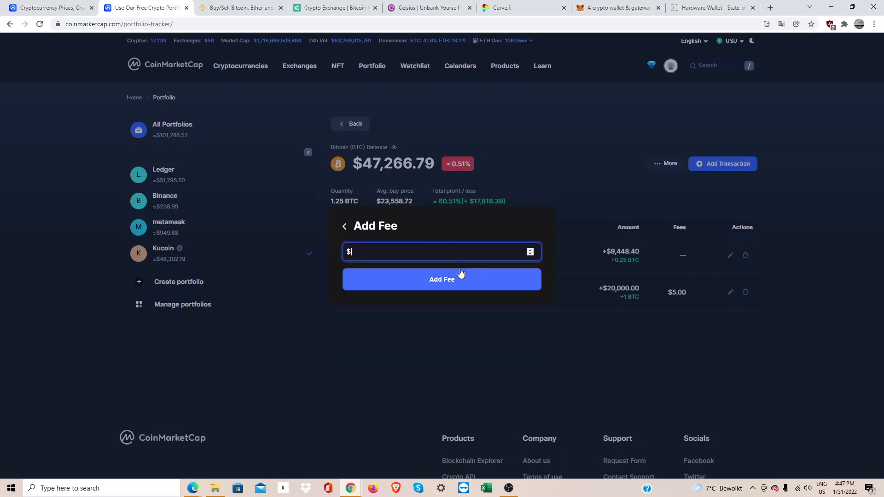
pyautogui.click(459, 274)
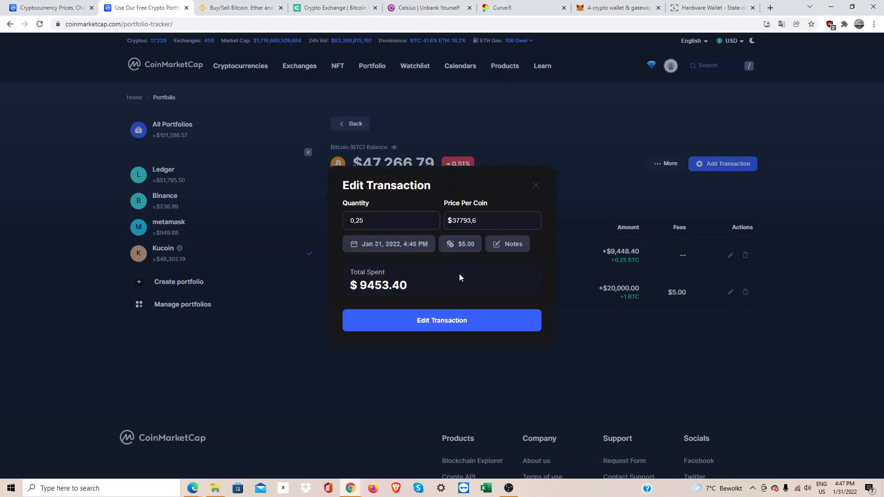
# - Add the note "DCA" to the 0.25 BTC purchase and save the edited transaction
pyautogui.click(510, 243)
pyautogui.write('DA')
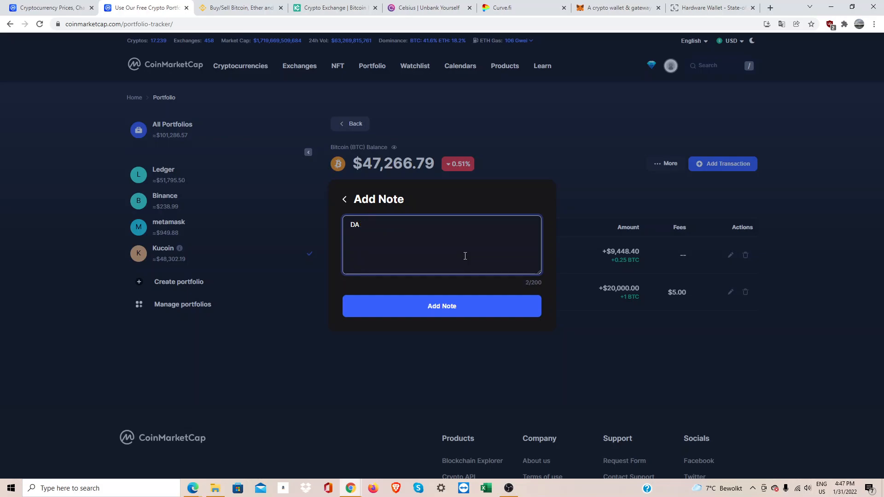
pyautogui.write('OCA')
pyautogui.click(478, 305)
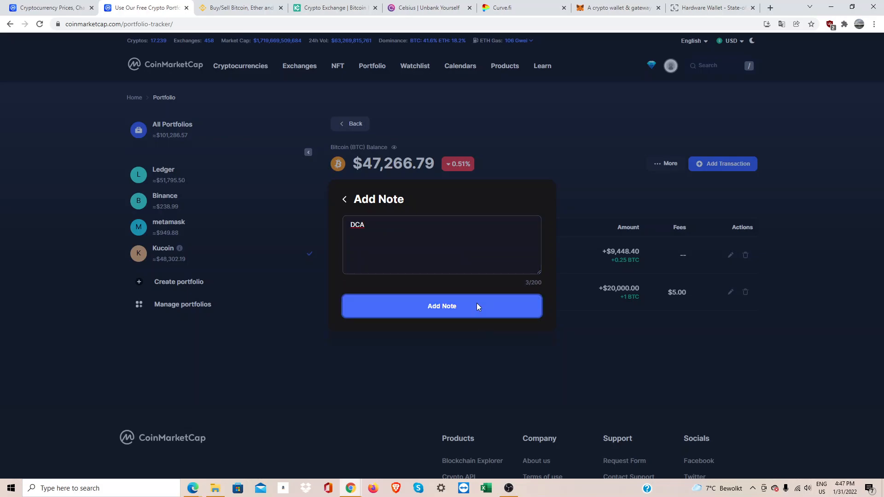
pyautogui.click(474, 323)
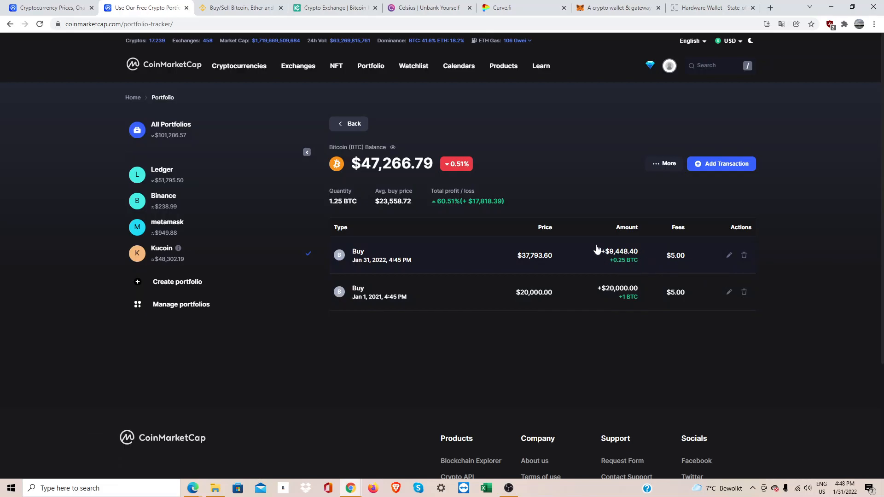
# - Remove the 0.25 BTC purchase from the Bitcoin transactions
pyautogui.click(744, 256)
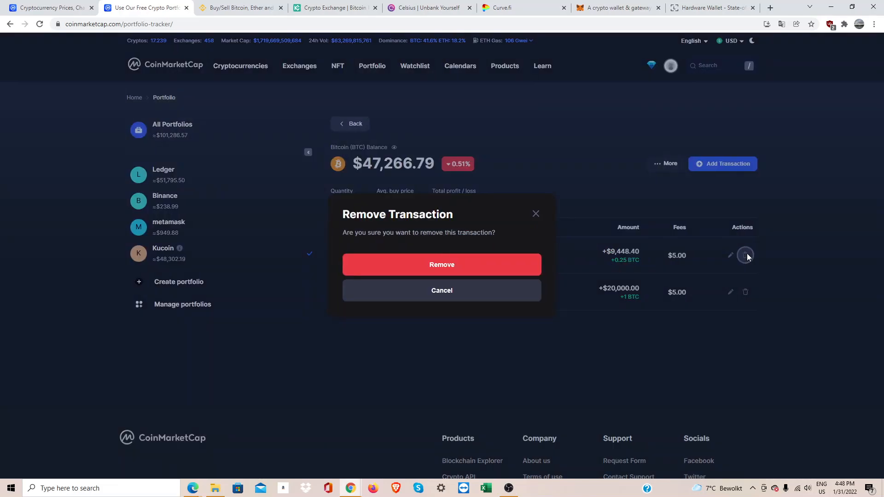
pyautogui.click(489, 261)
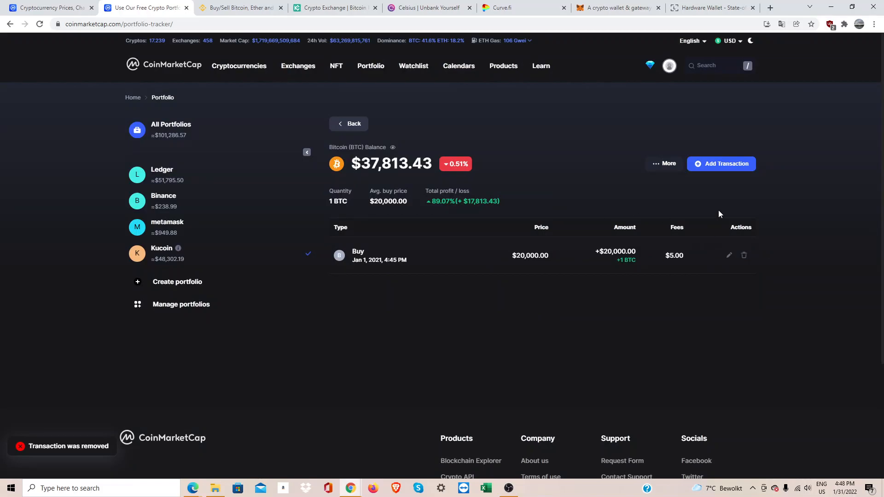
pyautogui.click(671, 166)
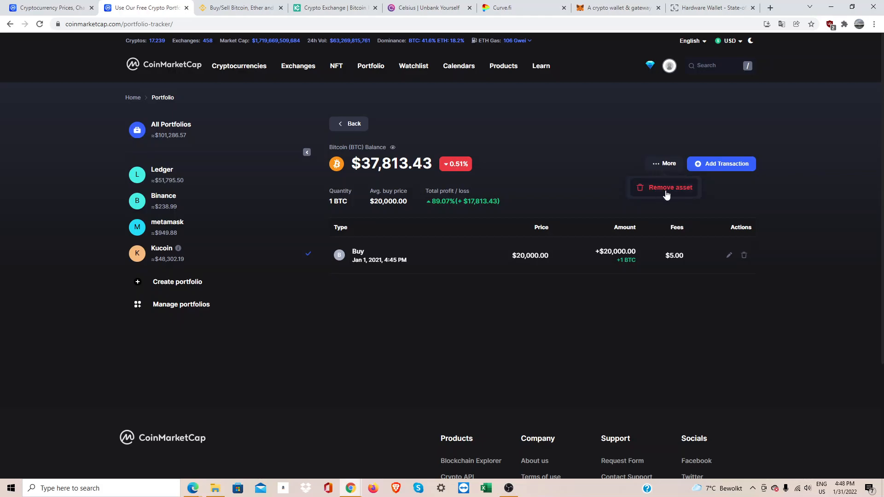
# - Start a Bitcoin transfer-in transaction with a quantity of 0.5
pyautogui.click(729, 167)
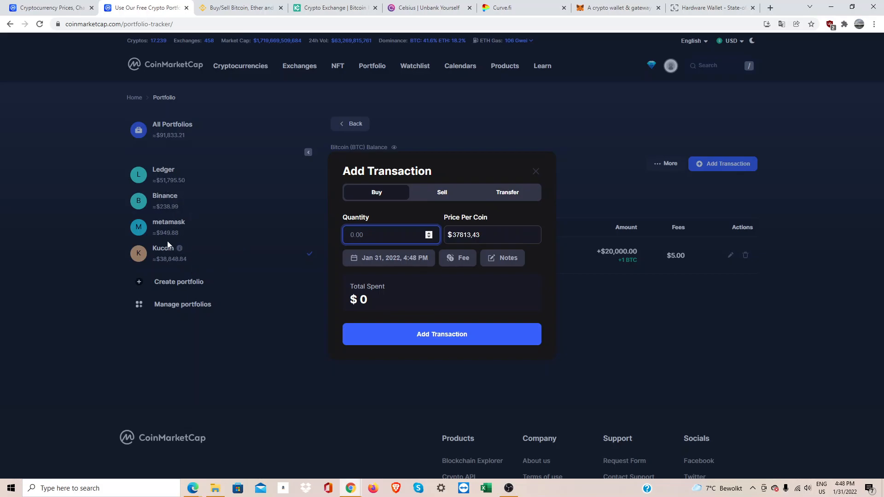
pyautogui.click(524, 194)
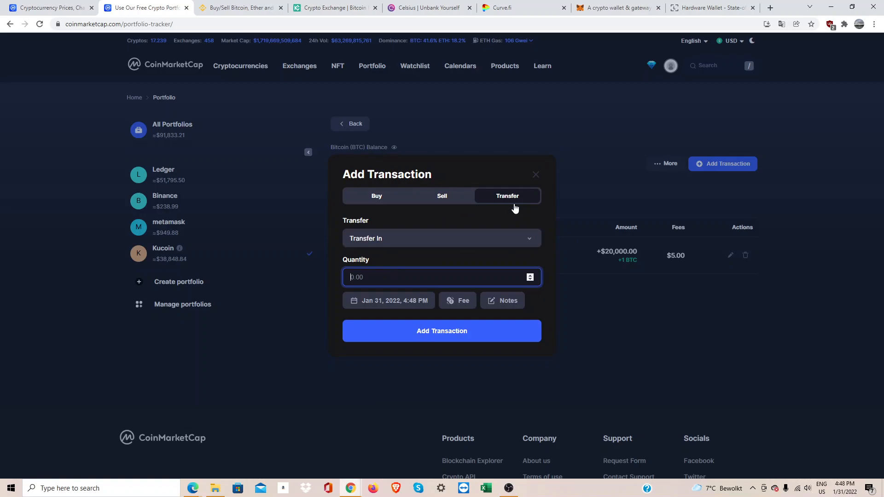
pyautogui.write('0.5')
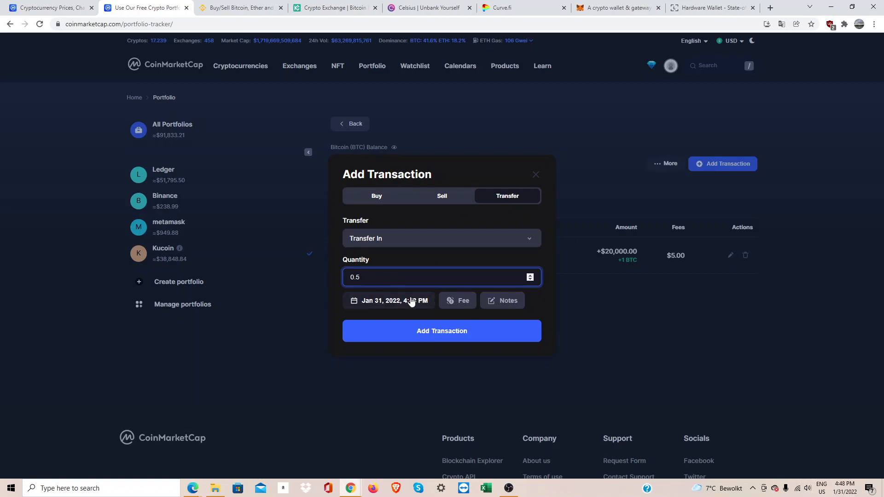
# - Set the Bitcoin transfer's date to January 30, 2022
pyautogui.click(402, 300)
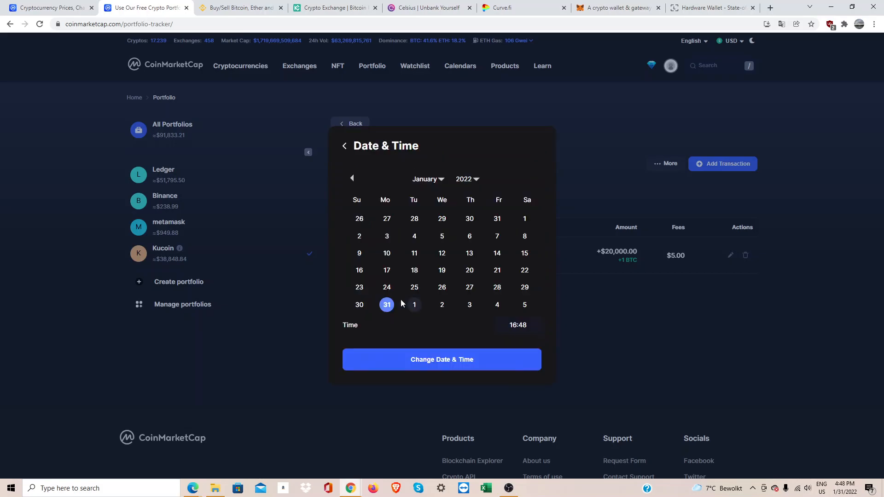
pyautogui.click(362, 305)
pyautogui.click(419, 362)
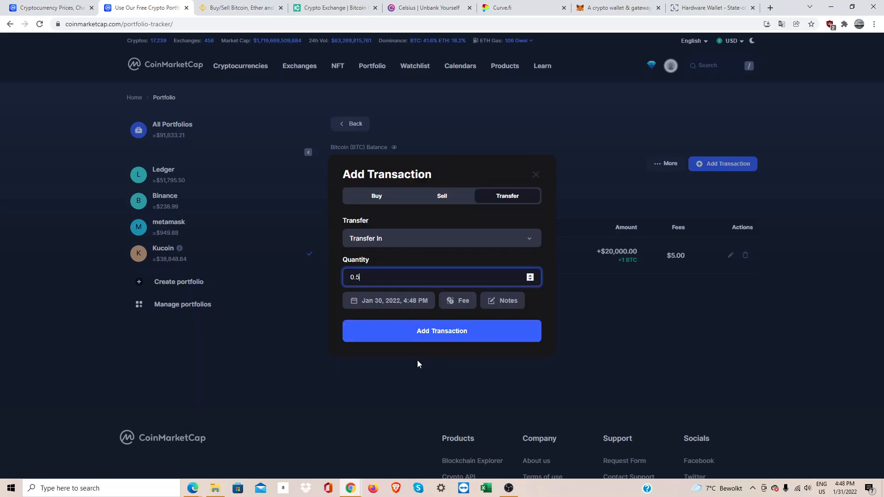
# - Add a $30 fee to the 0.5 BTC transfer-in and save the transaction
pyautogui.click(461, 304)
pyautogui.click(433, 248)
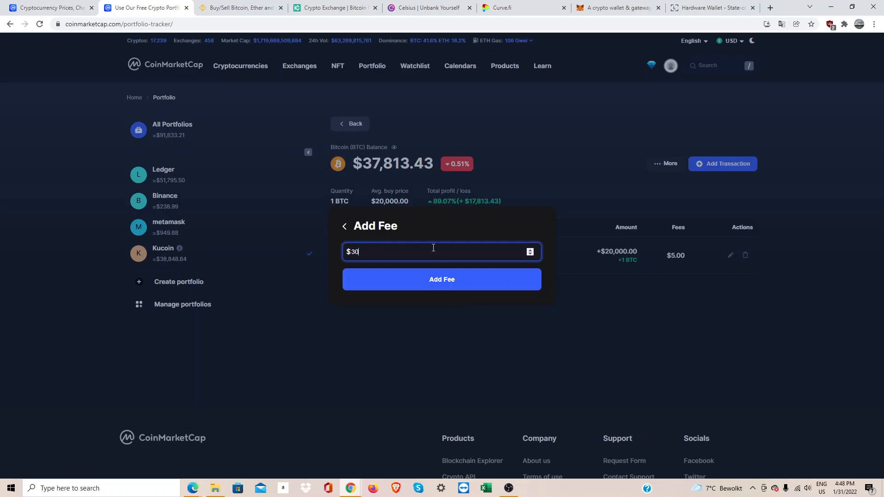
pyautogui.click(453, 280)
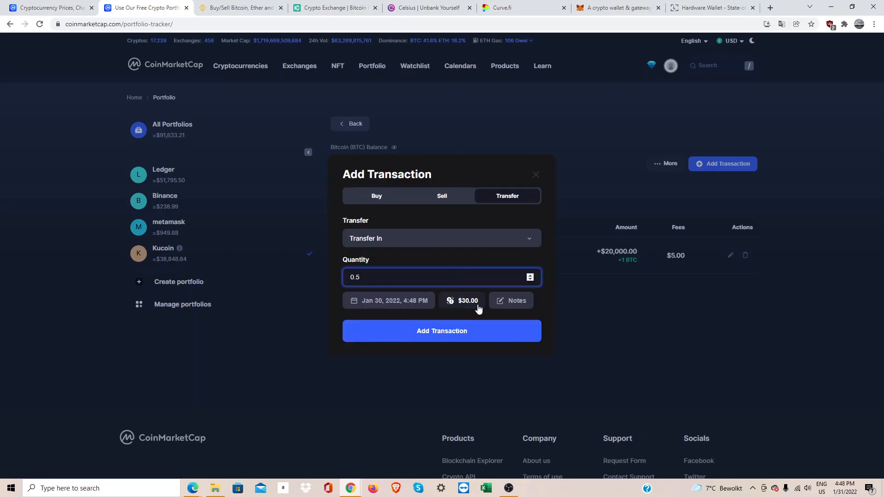
pyautogui.click(512, 332)
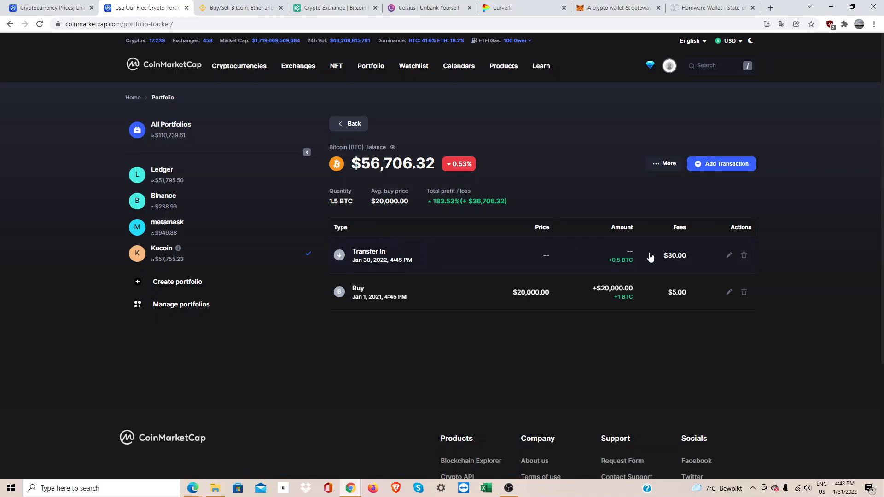
# - Edit the 0.5 BTC transfer-in and try adding the note "Funds from curve Finance"
pyautogui.click(729, 255)
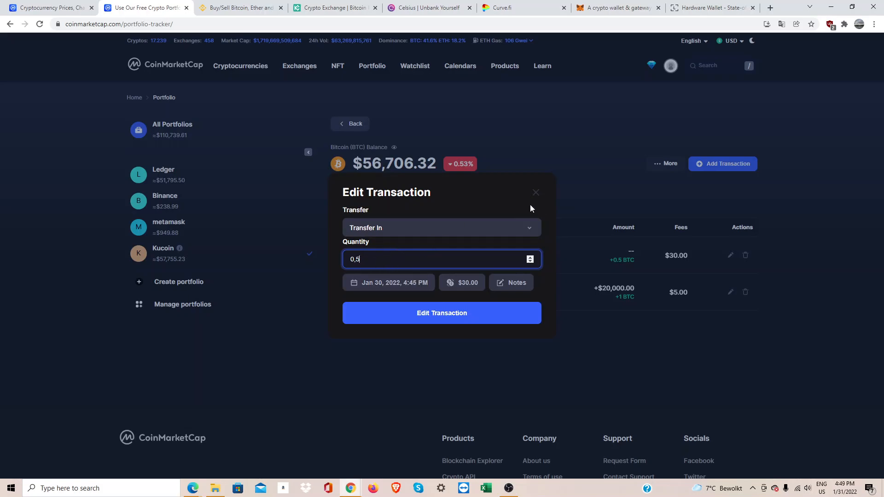
pyautogui.click(517, 282)
pyautogui.click(404, 239)
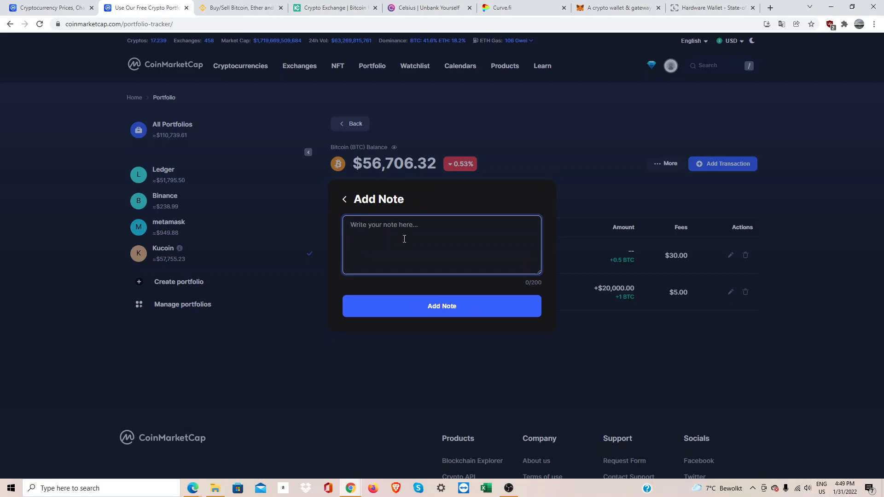
pyautogui.write('Funds from curve Finance')
pyautogui.click(442, 306)
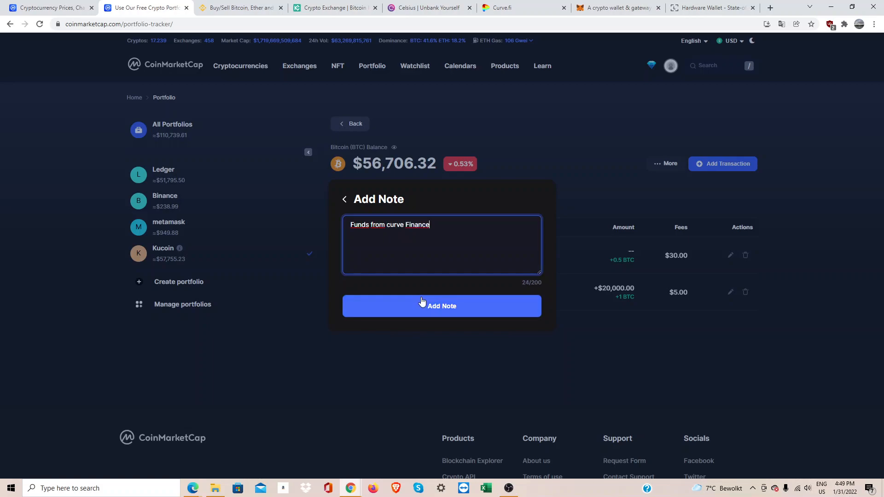
# - Look at the Curve.fi site, return to the CoinMarketCap portfolio tracker and close the transaction edit without saving
pyautogui.click(529, 9)
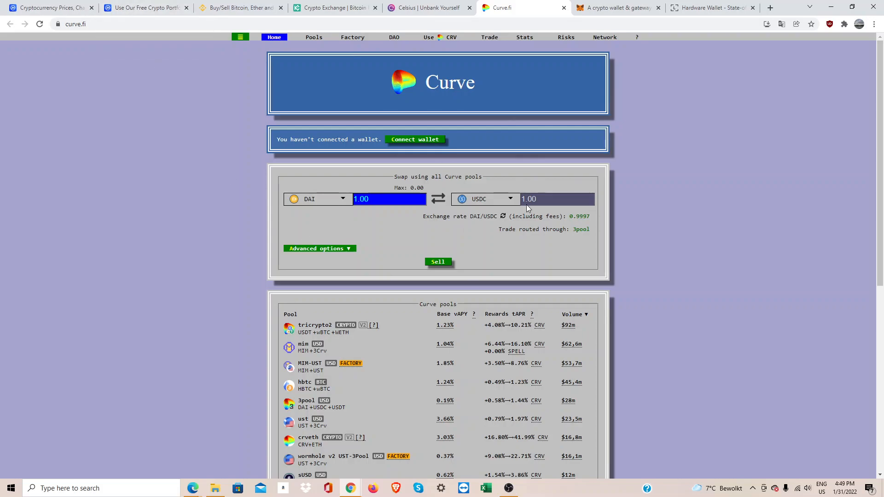
pyautogui.click(154, 5)
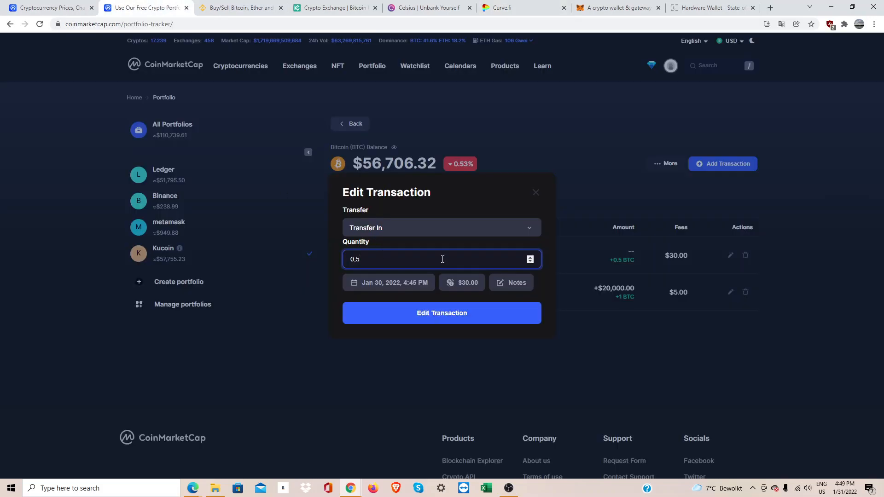
pyautogui.click(536, 192)
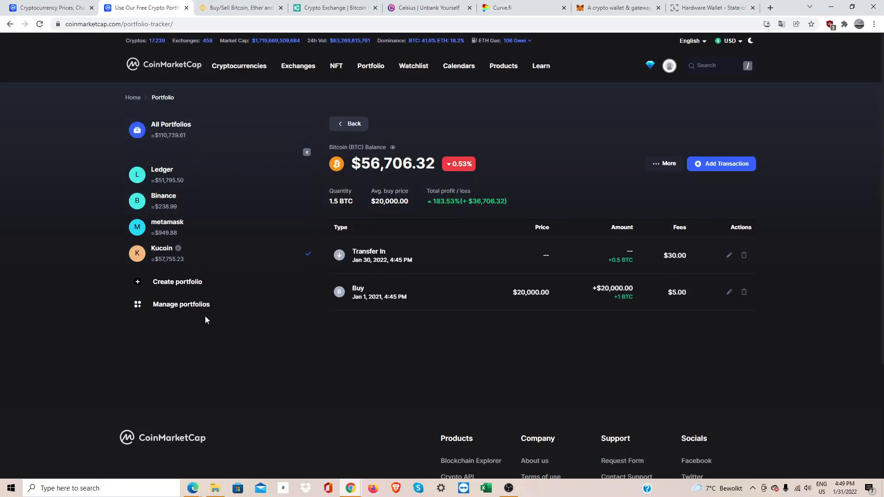
# - Return to the Kucoin portfolio overview, switch the portfolio list to editing mode and check the management options of the listed portfolios
pyautogui.click(191, 253)
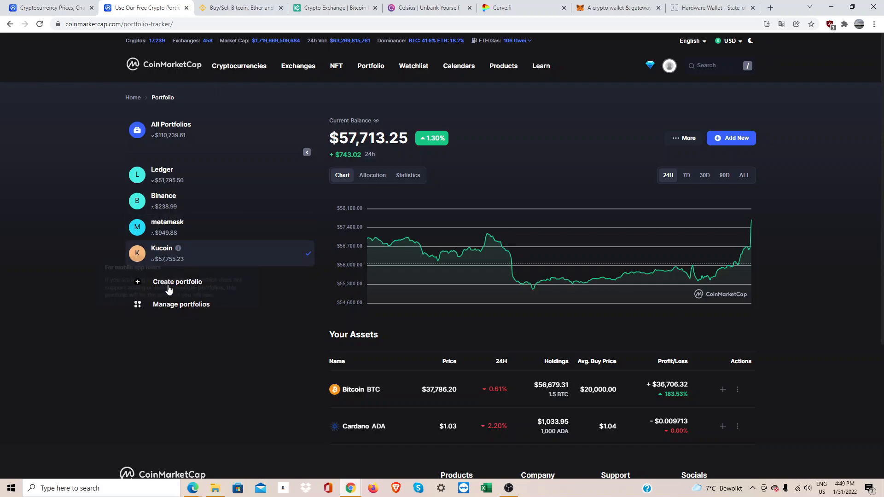
pyautogui.click(186, 309)
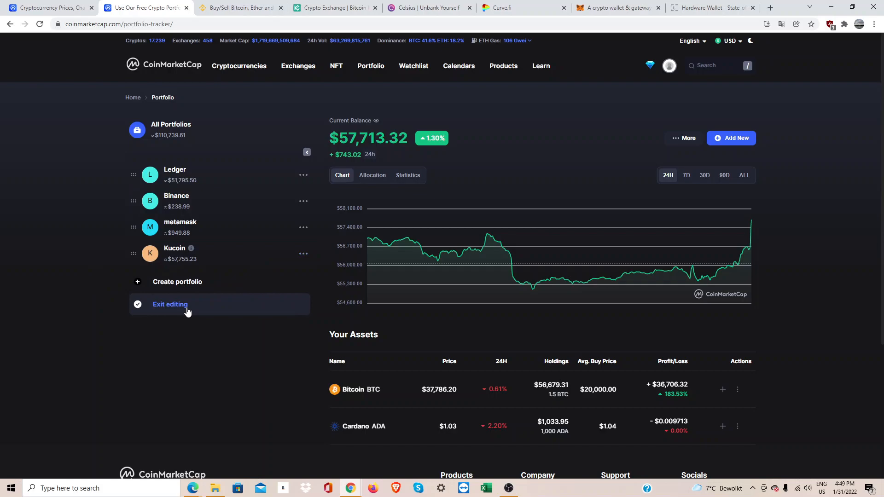
pyautogui.click(306, 256)
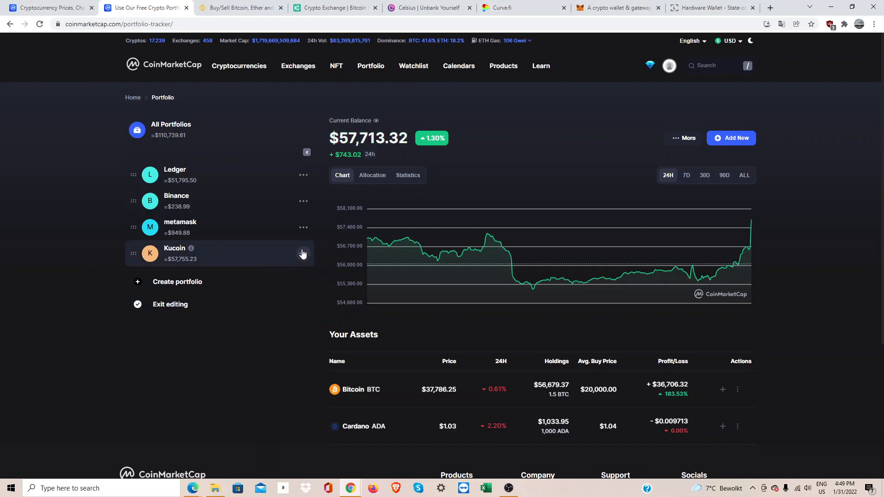
pyautogui.click(304, 226)
pyautogui.click(303, 203)
pyautogui.click(304, 179)
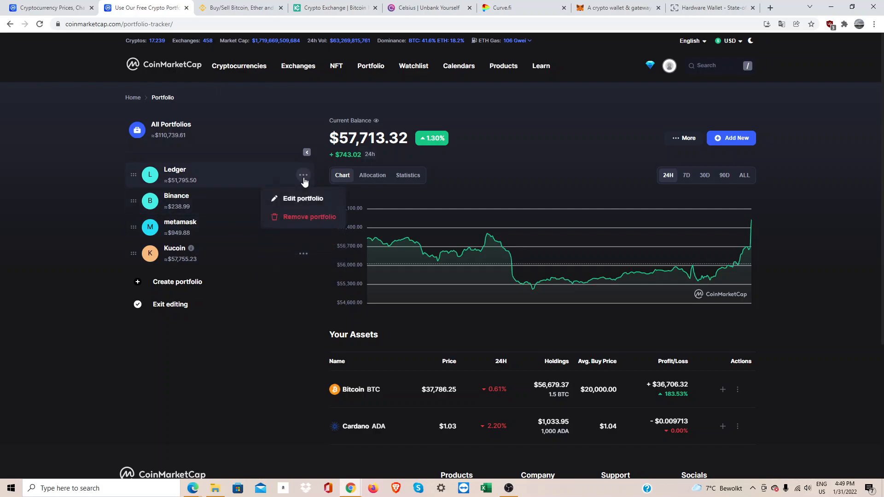
pyautogui.click(304, 179)
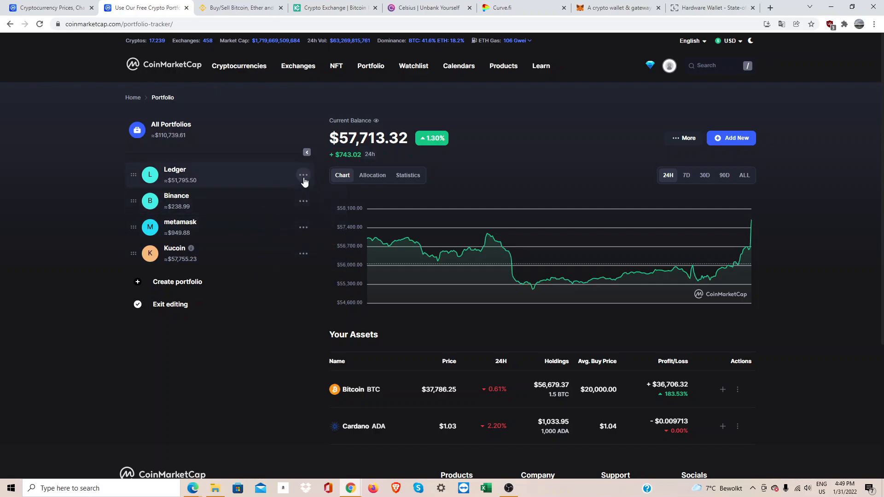
pyautogui.click(303, 256)
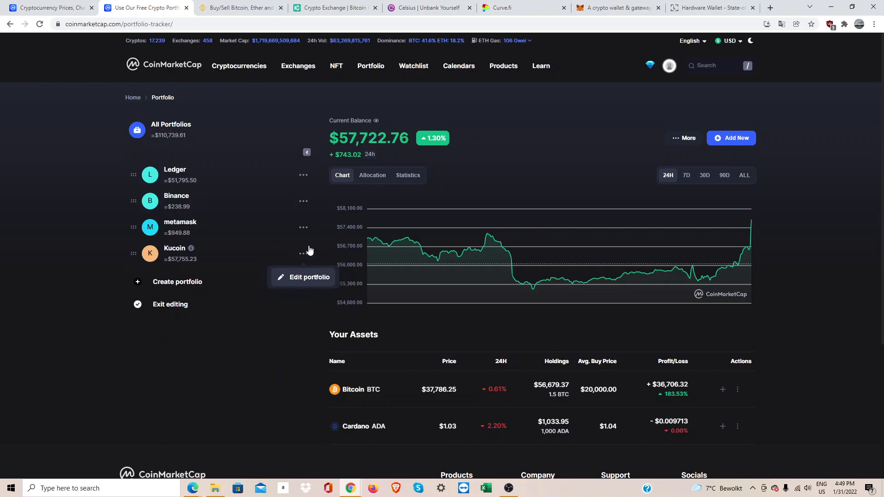
pyautogui.click(303, 227)
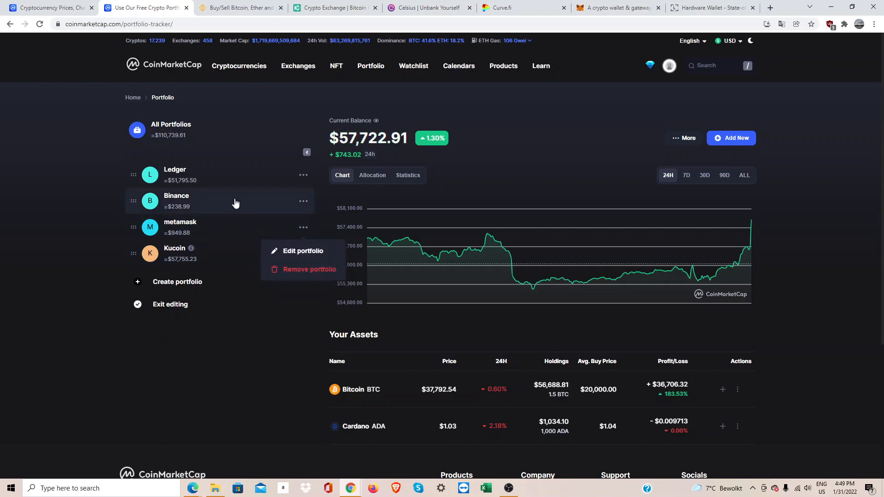
# - Remove the Binance portfolio, confirm its deletion and exit portfolio editing
pyautogui.click(303, 201)
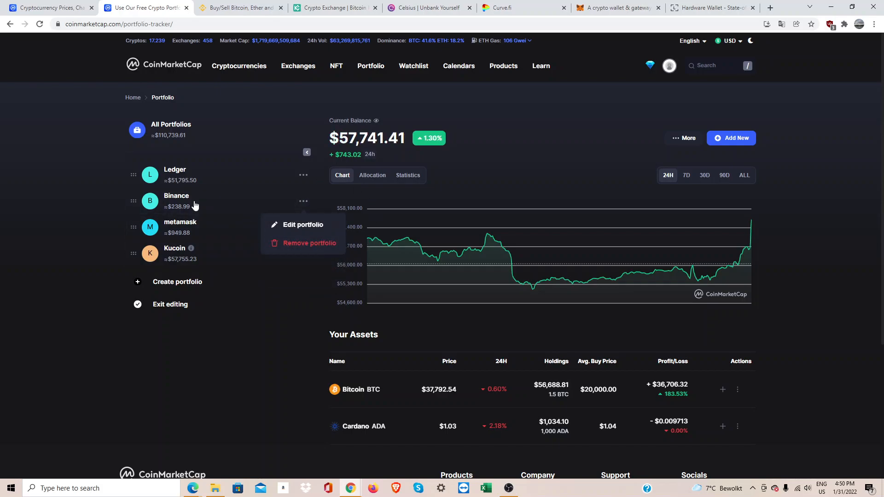
pyautogui.click(303, 202)
pyautogui.click(303, 202)
pyautogui.click(310, 245)
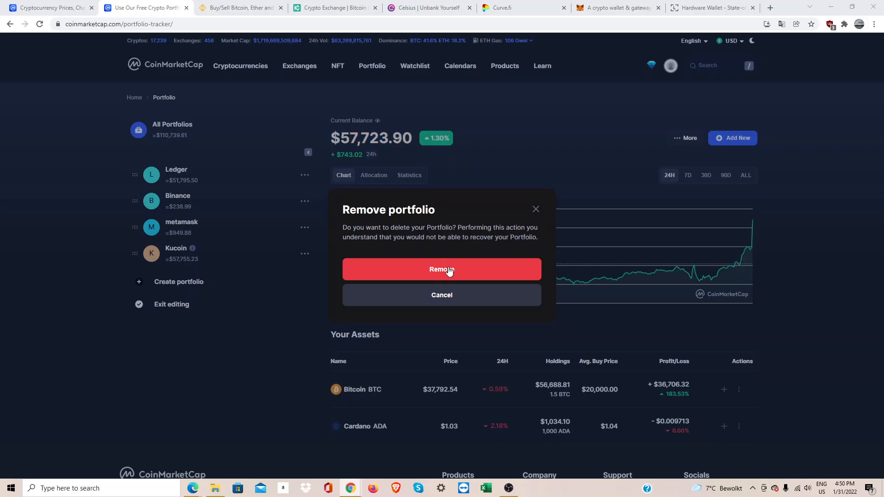
pyautogui.click(449, 271)
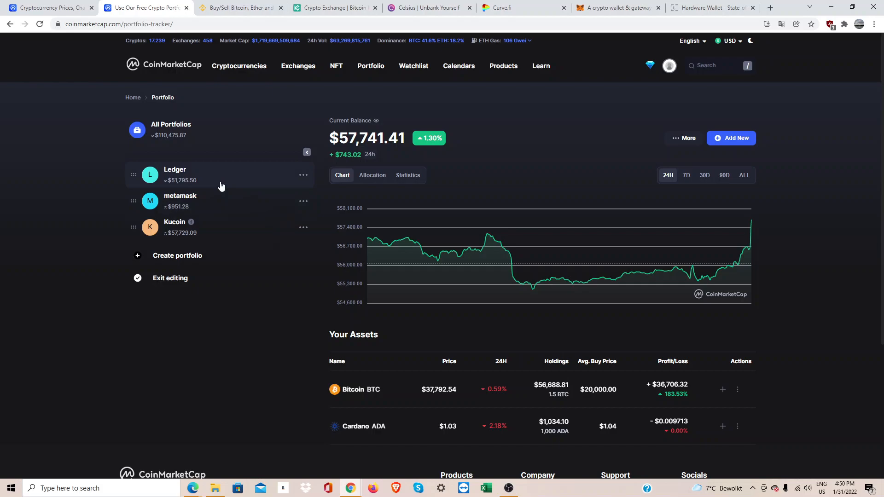
pyautogui.click(173, 280)
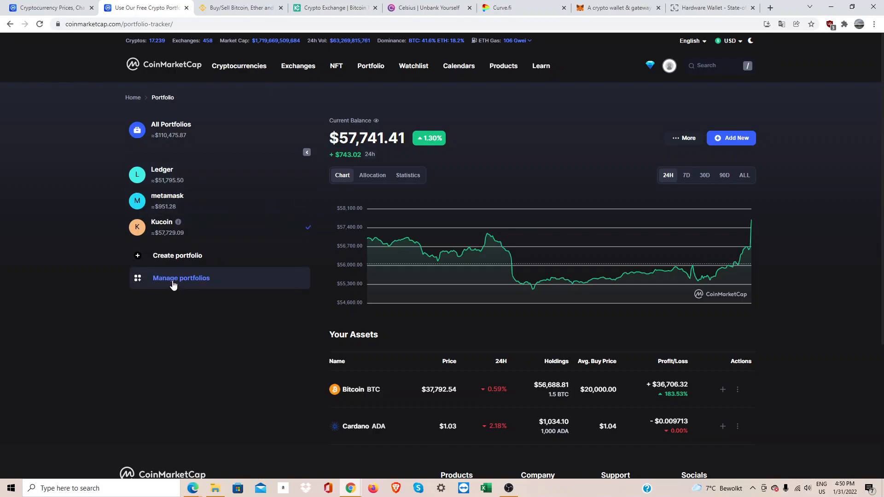
# - View the Ledger portfolio and the metamask portfolio
pyautogui.click(189, 179)
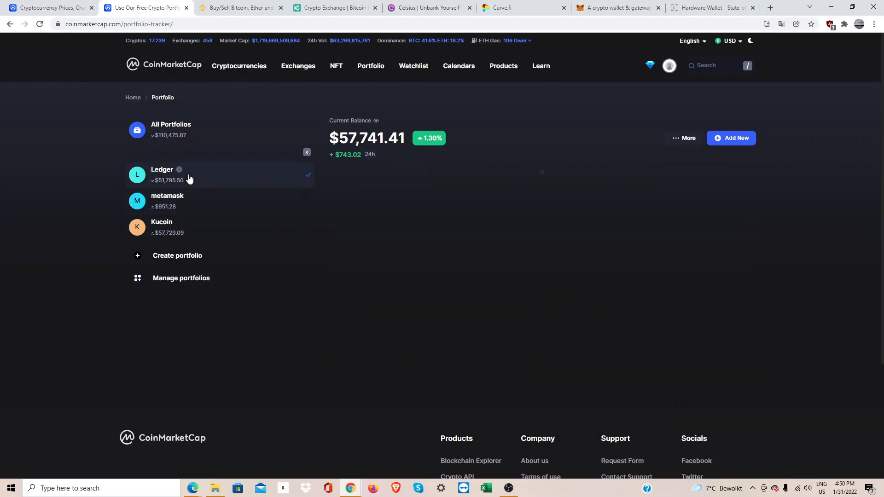
pyautogui.click(208, 208)
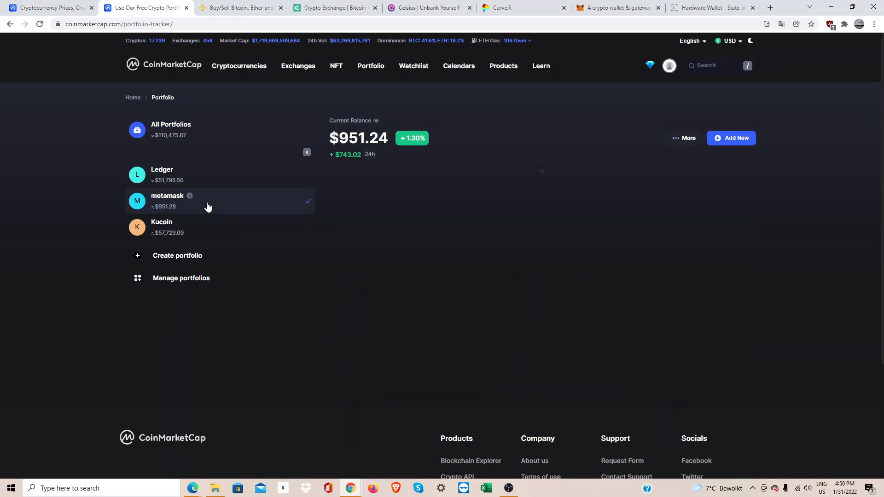